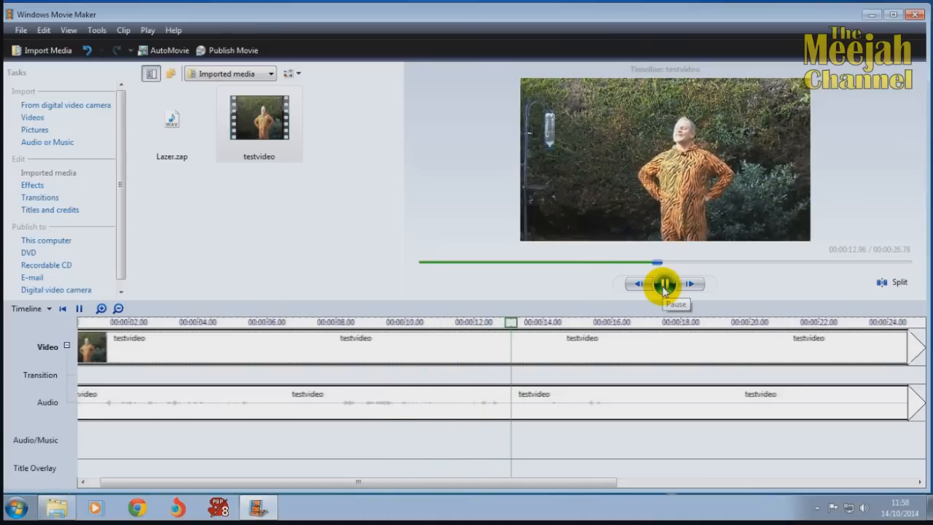
Split the testvideo clip at 00:00:16.28 and again at 00:00:21.00, once the man has left the frame.
{"action": "left_click", "coordinate": [664, 284]}
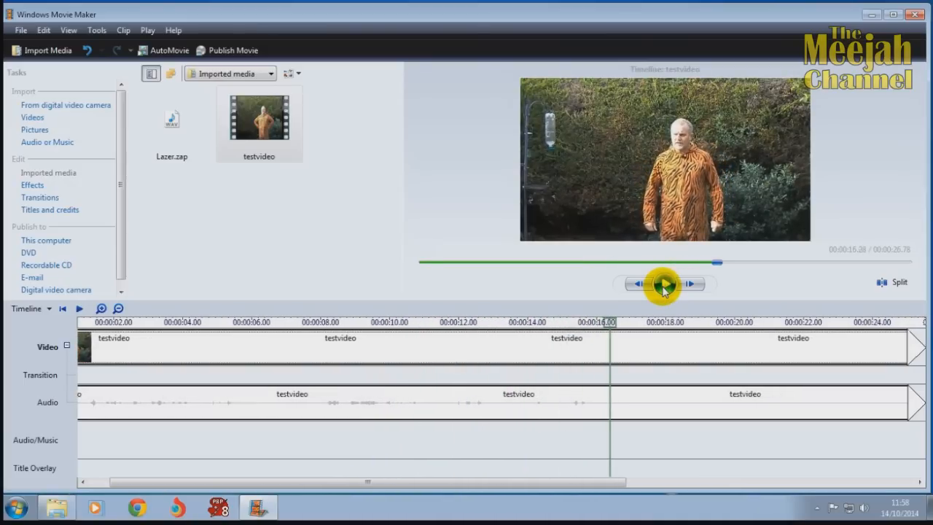
{"action": "left_click", "coordinate": [892, 283]}
{"action": "left_click", "coordinate": [665, 286]}
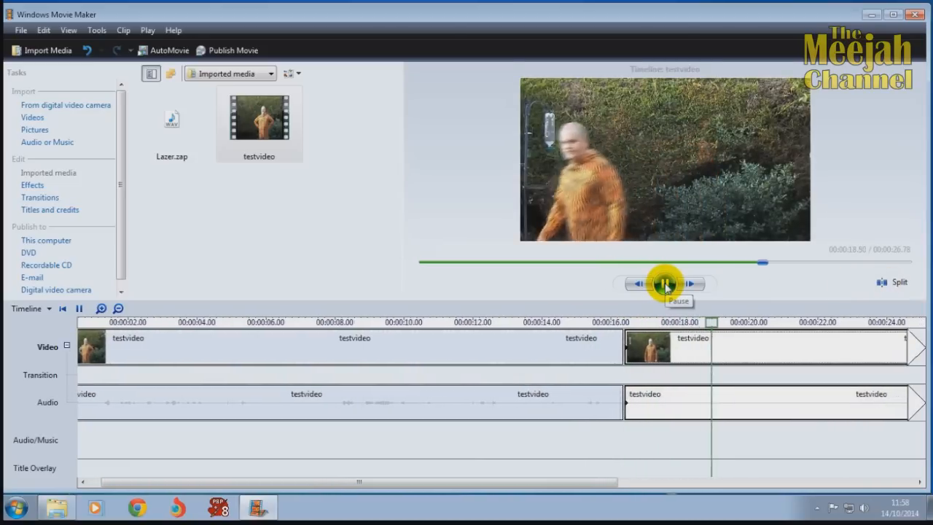
{"action": "left_click", "coordinate": [665, 287]}
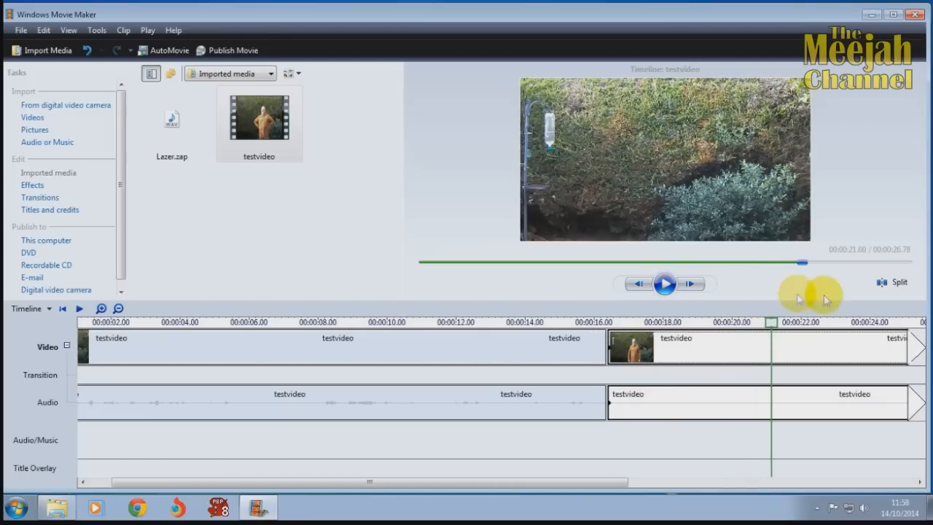
{"action": "left_click", "coordinate": [885, 290]}
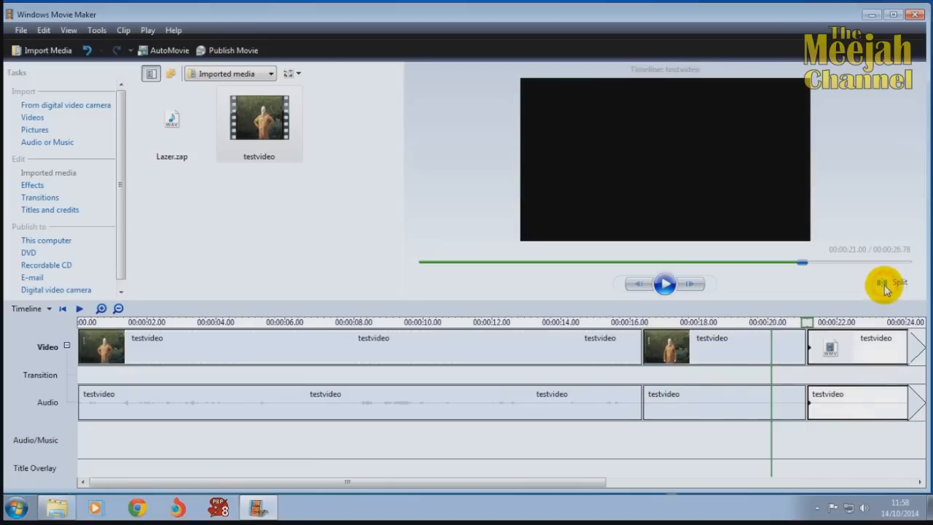
Remove the middle clip, where the man walks out of shot, from the timeline.
{"action": "left_click", "coordinate": [714, 341]}
{"action": "right_click", "coordinate": [717, 348]}
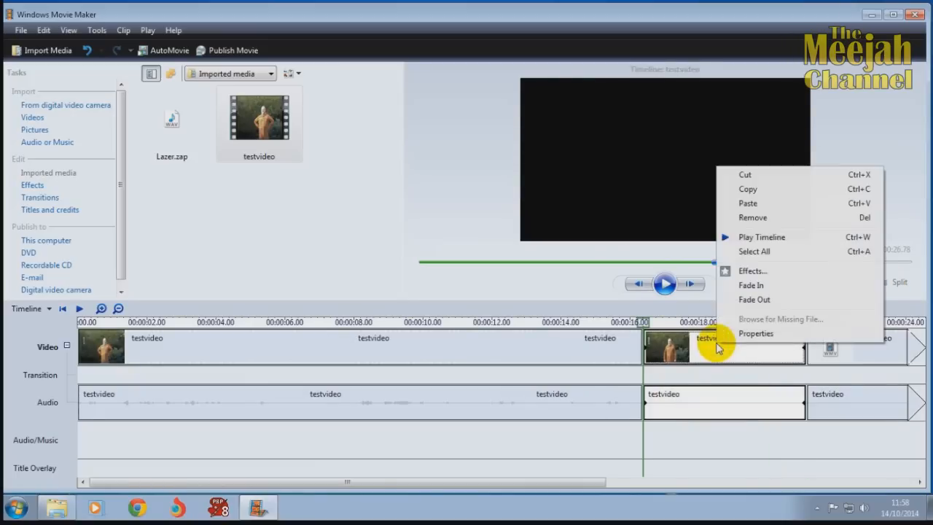
{"action": "left_click", "coordinate": [753, 217]}
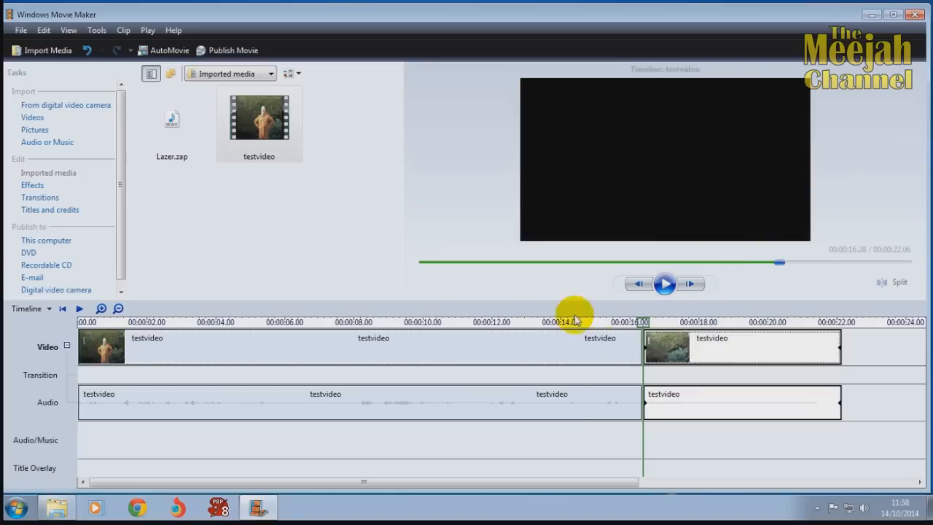
Play the timeline across the cut from 00:00:14.64 to check the man's disappearance.
{"action": "left_click", "coordinate": [586, 323]}
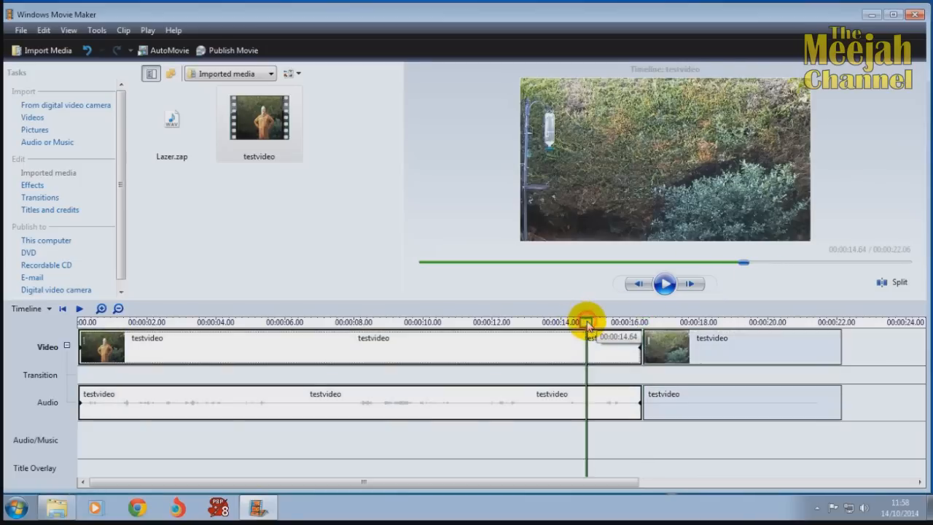
{"action": "left_click", "coordinate": [665, 284]}
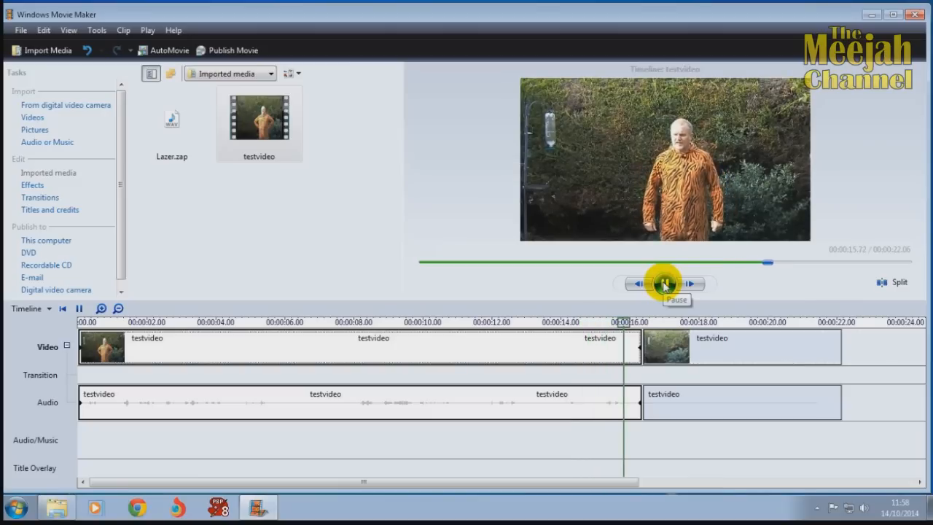
{"action": "left_click", "coordinate": [665, 284]}
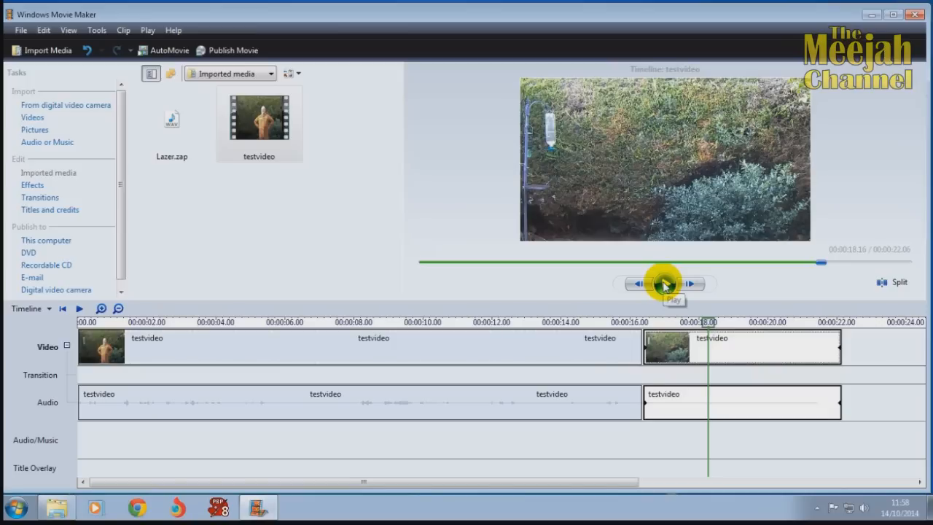
Save the last frame before the cut as a picture named prezap1 on the Desktop.
{"action": "left_click", "coordinate": [646, 323]}
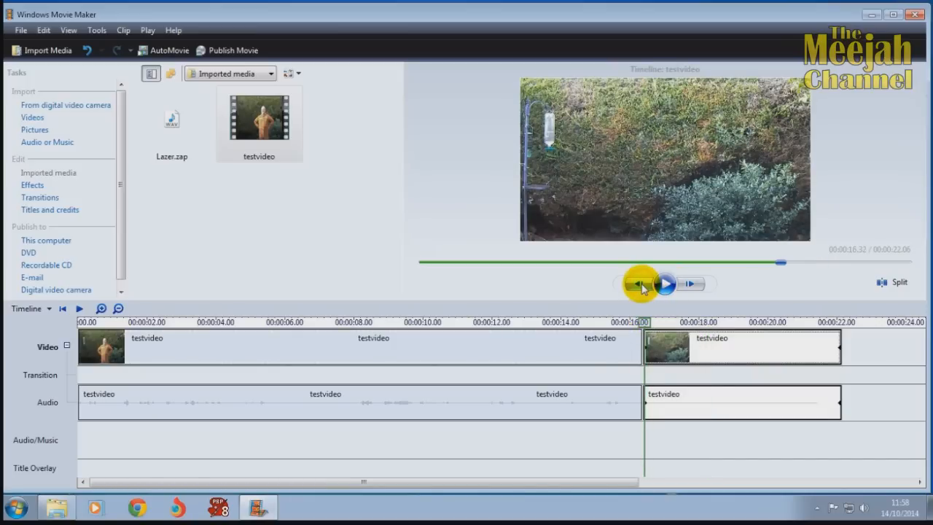
{"action": "left_click", "coordinate": [640, 286]}
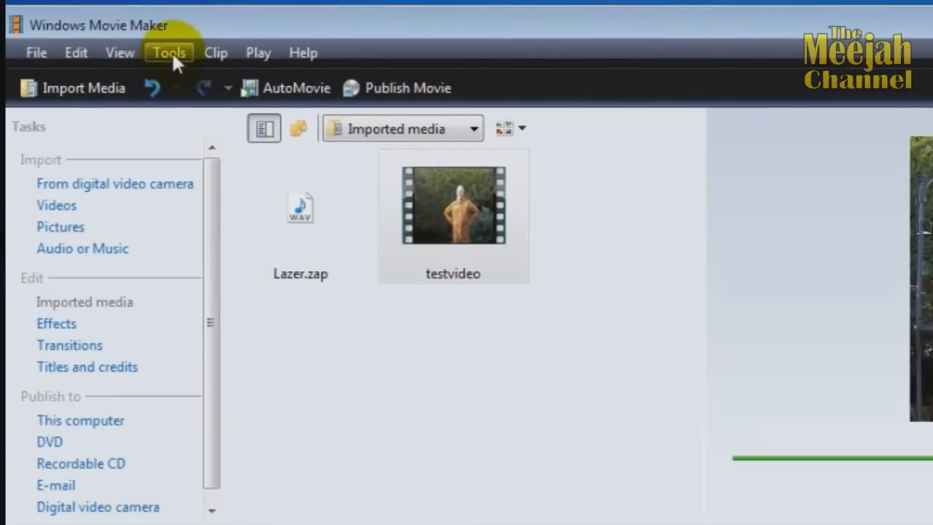
{"action": "left_click", "coordinate": [98, 31]}
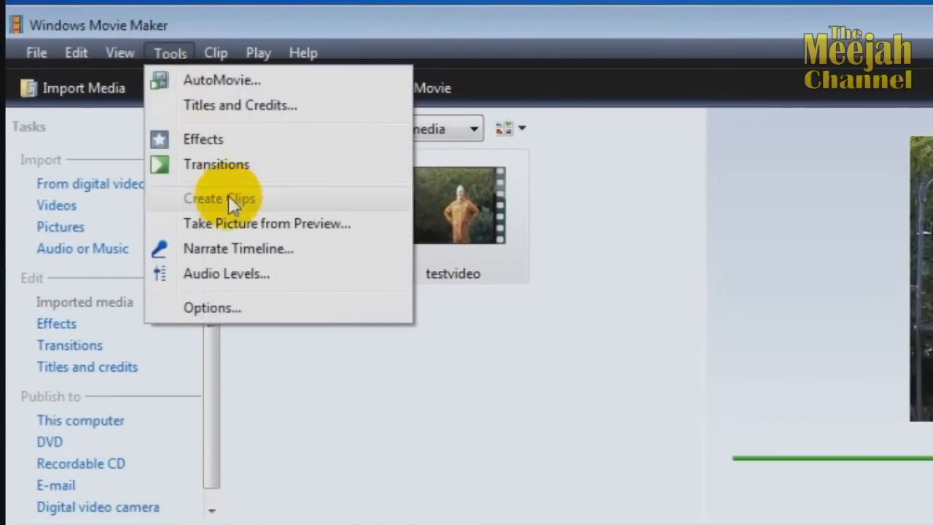
{"action": "left_click", "coordinate": [264, 225]}
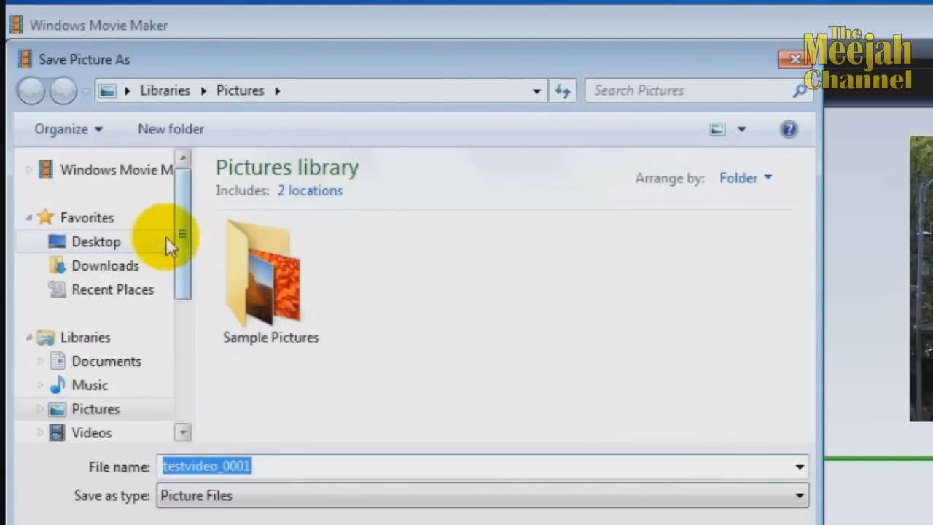
{"action": "left_click", "coordinate": [135, 244]}
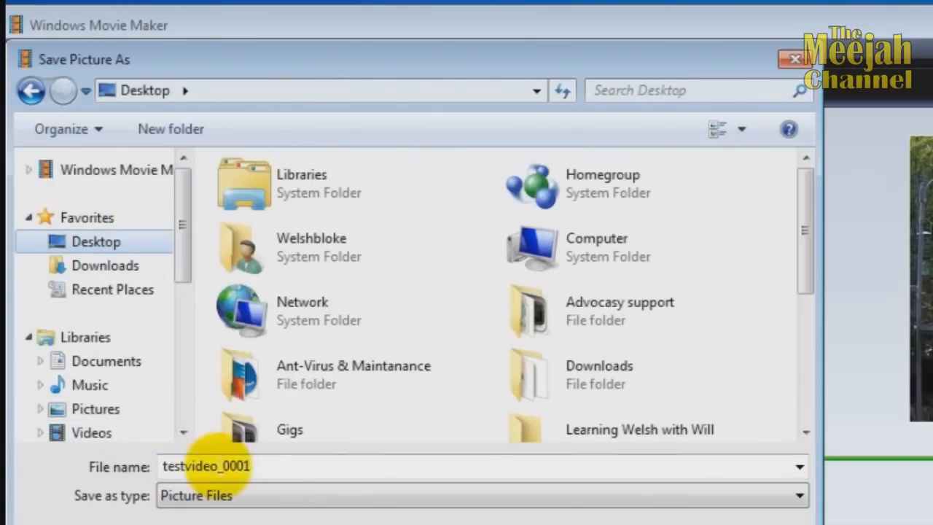
{"action": "double_click", "coordinate": [259, 466]}
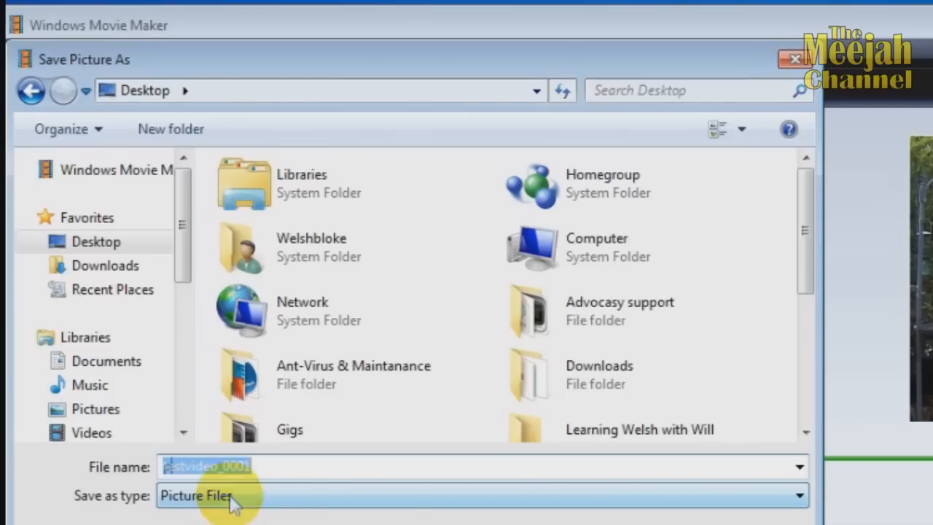
{"action": "type", "text": "pre"}
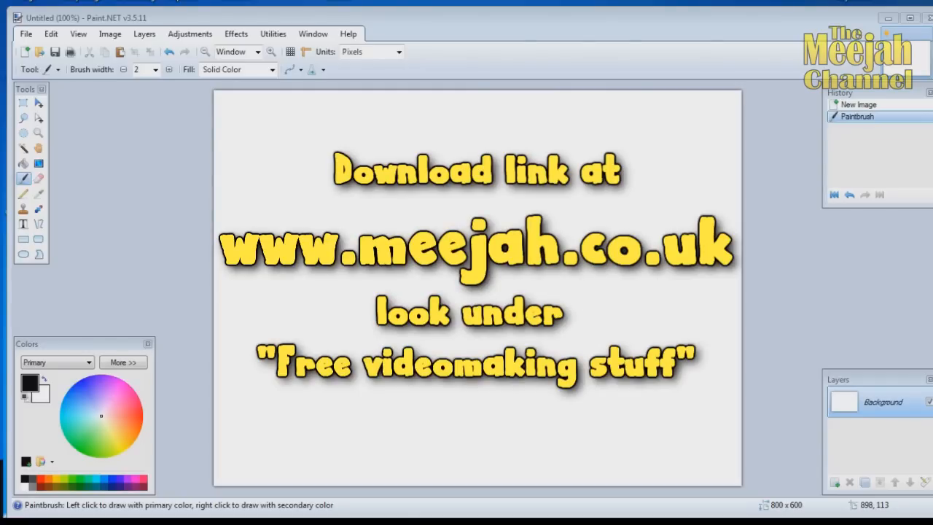
Switch to Paint.NET and open the prezap1 image from the Desktop.
{"action": "key", "text": "ctrl+o"}
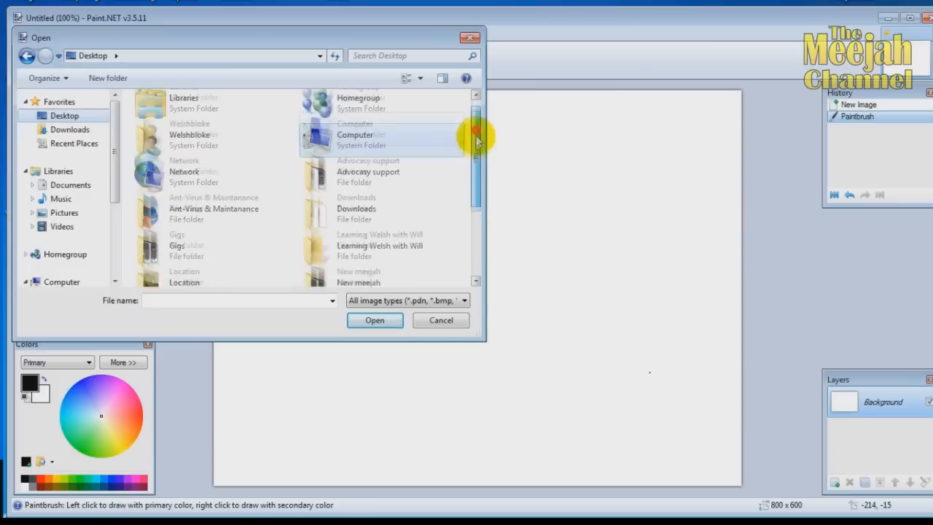
{"action": "left_click_drag", "start_coordinate": [475, 136], "coordinate": [480, 218]}
{"action": "left_click", "coordinate": [150, 268]}
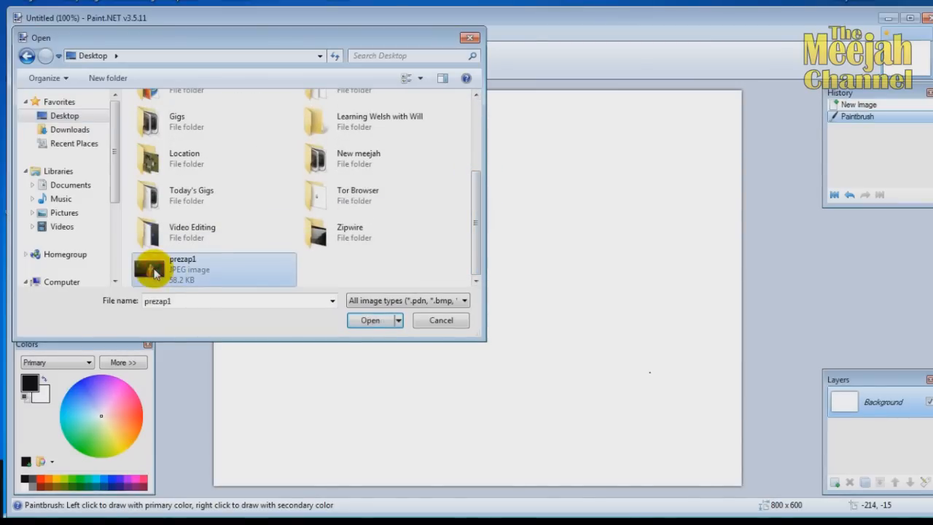
{"action": "left_click", "coordinate": [372, 321]}
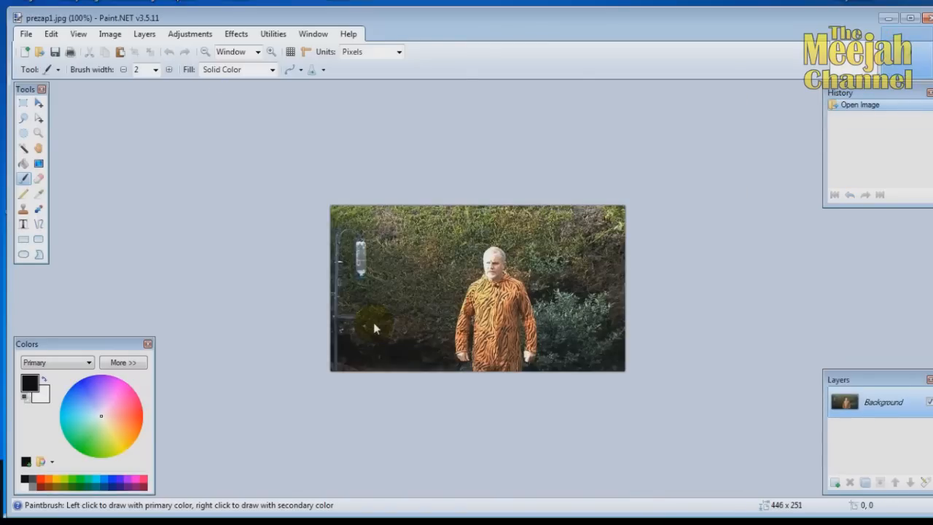
Outline the man closely with a Lasso selection, from the image's bottom edge around his head and back.
{"action": "left_click", "coordinate": [78, 34]}
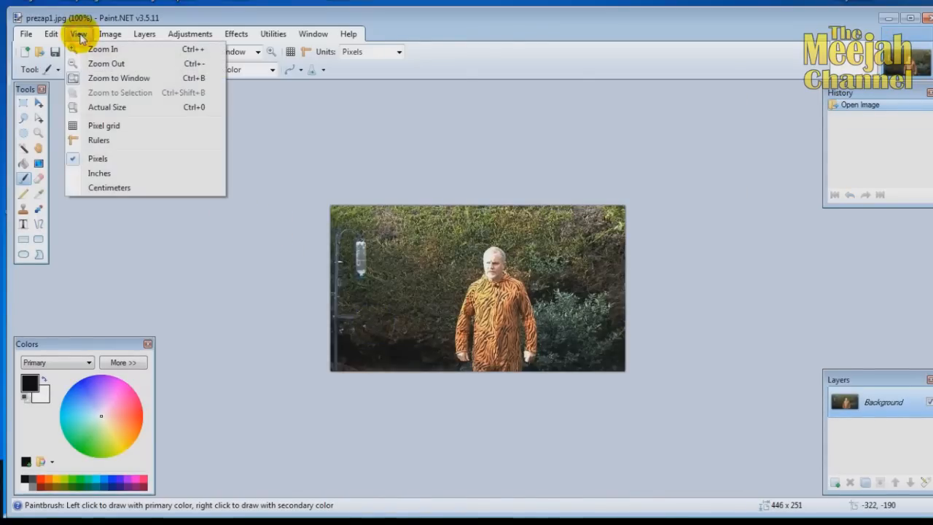
{"action": "left_click", "coordinate": [102, 50]}
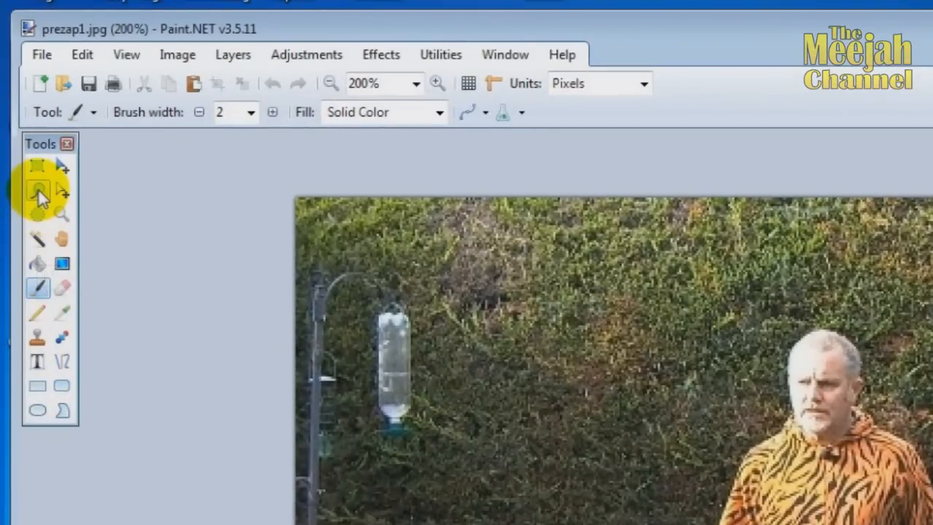
{"action": "left_click", "coordinate": [33, 167]}
{"action": "left_click_drag", "start_coordinate": [568, 454], "coordinate": [593, 439]}
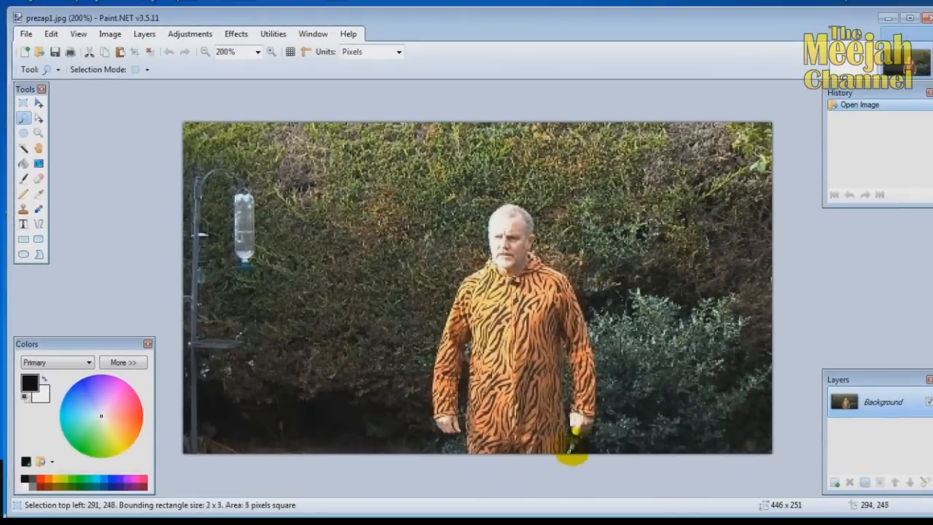
{"action": "mouse_move", "coordinate": [603, 398]}
{"action": "left_mouse_down"}
{"action": "mouse_move", "coordinate": [600, 330]}
{"action": "mouse_move", "coordinate": [575, 271]}
{"action": "mouse_move", "coordinate": [537, 246]}
{"action": "mouse_move", "coordinate": [537, 226]}
{"action": "mouse_move", "coordinate": [511, 204]}
{"action": "mouse_move", "coordinate": [494, 219]}
{"action": "mouse_move", "coordinate": [492, 262]}
{"action": "mouse_move", "coordinate": [454, 295]}
{"action": "mouse_move", "coordinate": [434, 340]}
{"action": "mouse_move", "coordinate": [428, 428]}
{"action": "mouse_move", "coordinate": [461, 452]}
{"action": "left_mouse_up"}
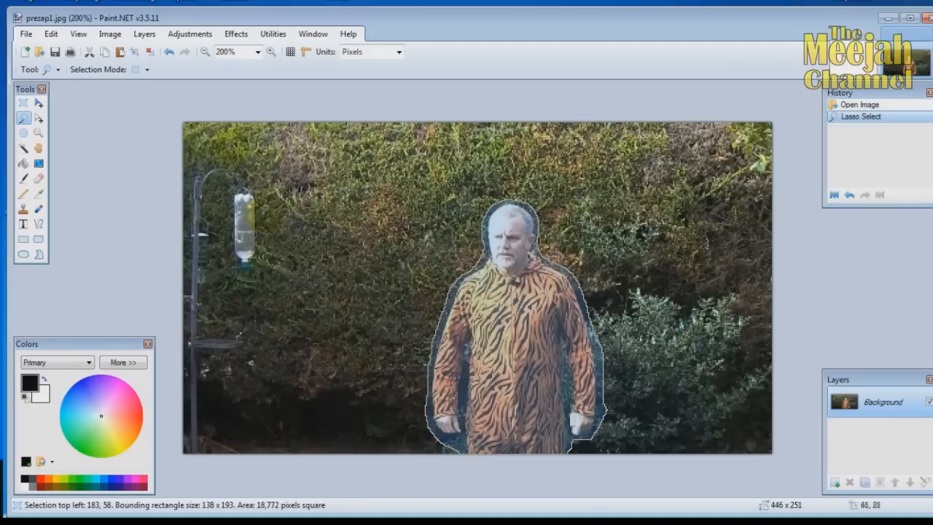
Set the selected man's brightness to 22 and contrast to 49, and deselect him.
{"action": "left_click", "coordinate": [192, 35]}
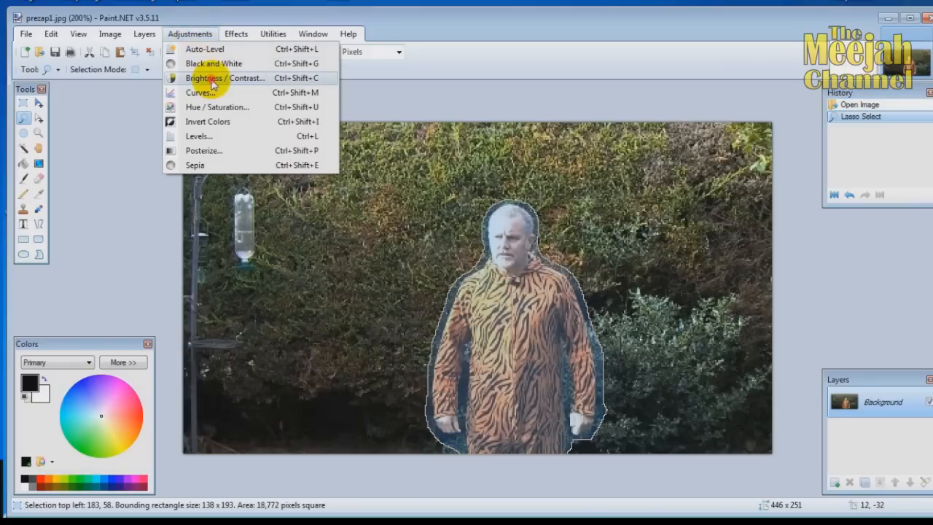
{"action": "left_click", "coordinate": [213, 80]}
{"action": "left_click_drag", "start_coordinate": [459, 212], "coordinate": [323, 232]}
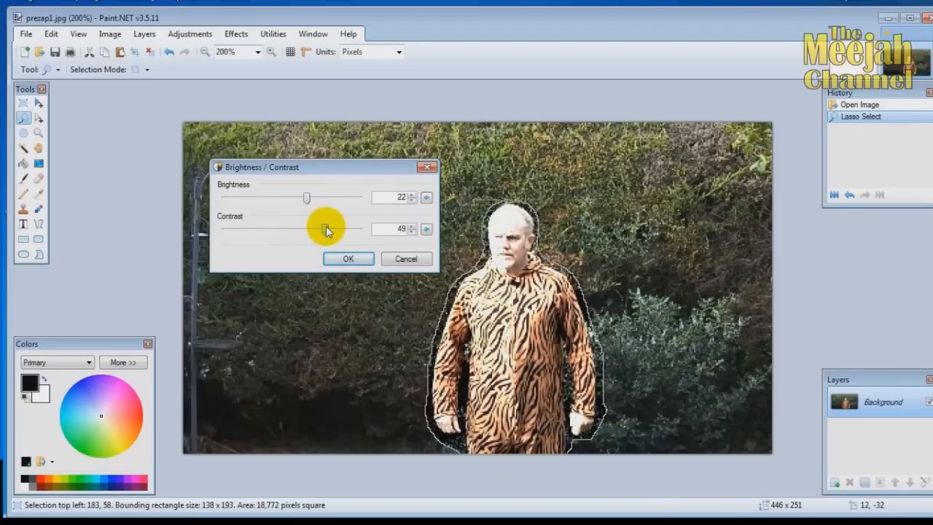
{"action": "left_click", "coordinate": [348, 259]}
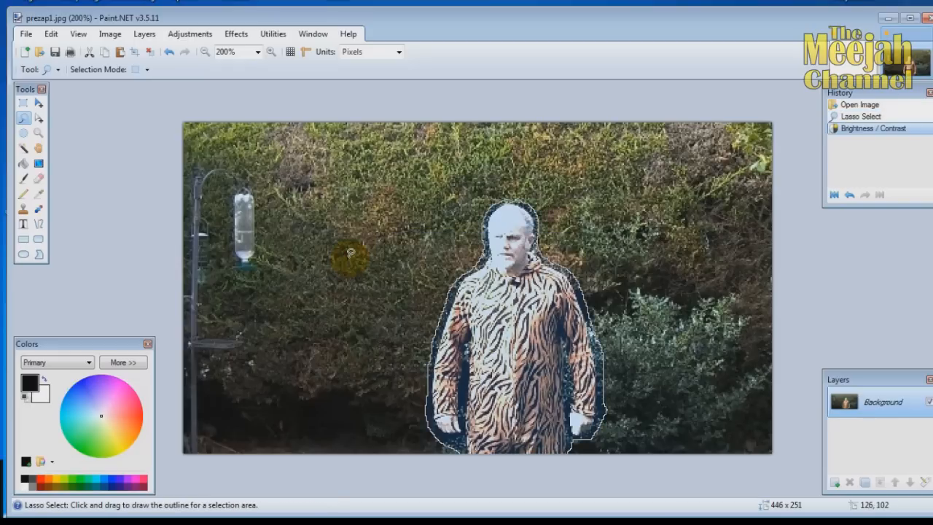
{"action": "left_click", "coordinate": [370, 236]}
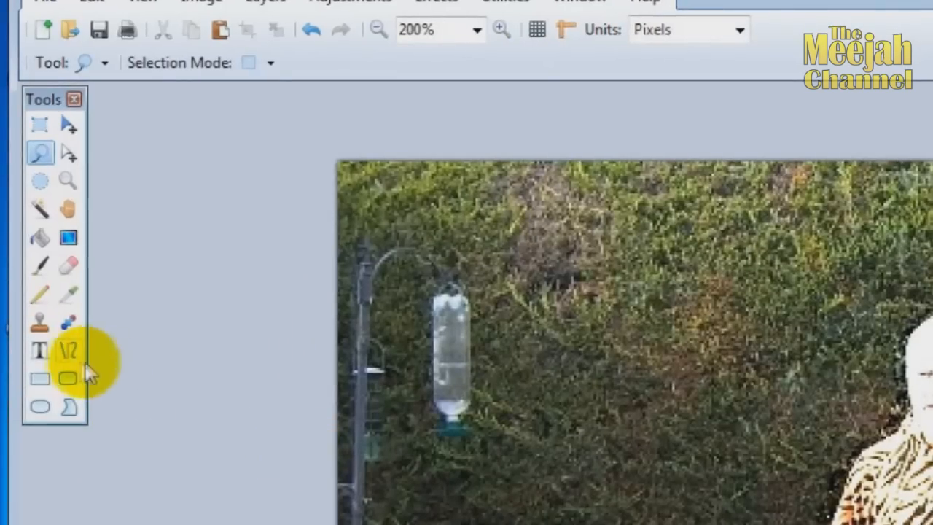
Draw a straight pink laser line of brush width 4 from the man's chest past the image's left edge.
{"action": "left_click", "coordinate": [71, 352]}
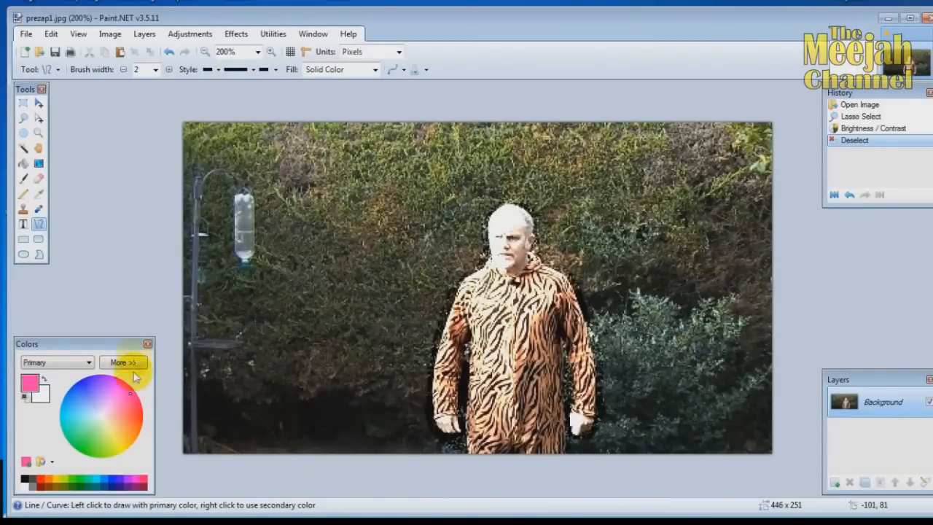
{"action": "left_click", "coordinate": [156, 69]}
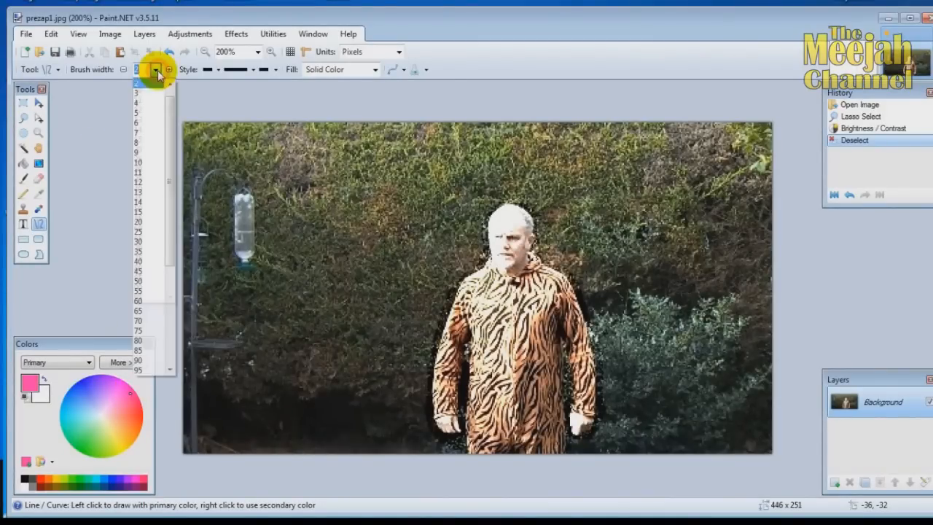
{"action": "left_click", "coordinate": [150, 110]}
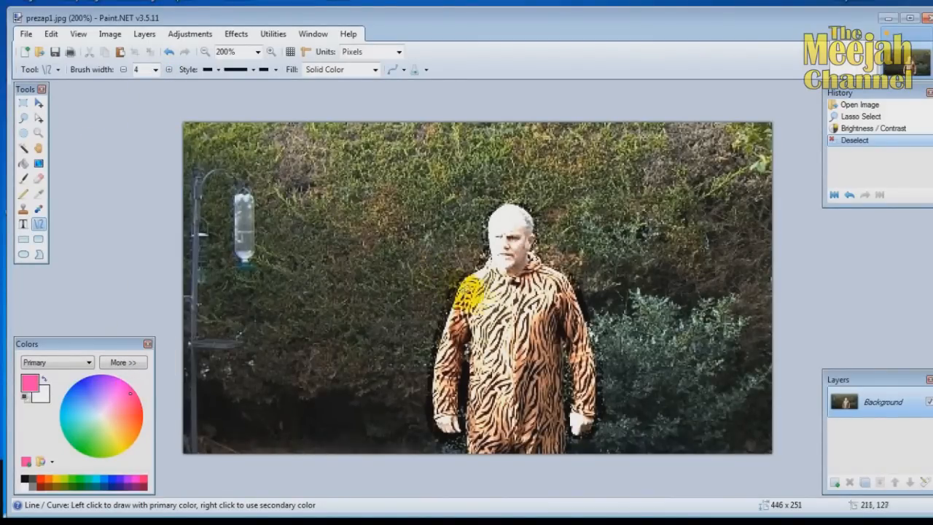
{"action": "left_click_drag", "start_coordinate": [505, 310], "coordinate": [161, 400]}
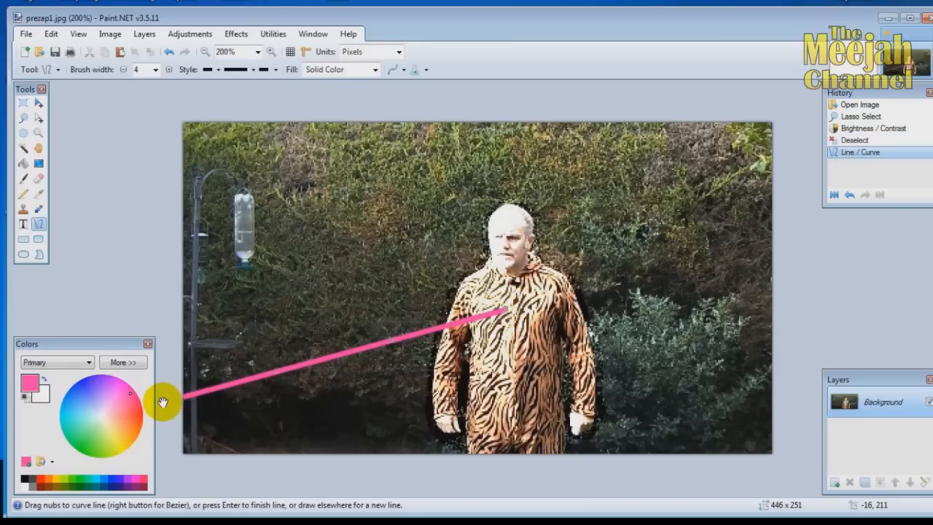
{"action": "key", "text": "Return"}
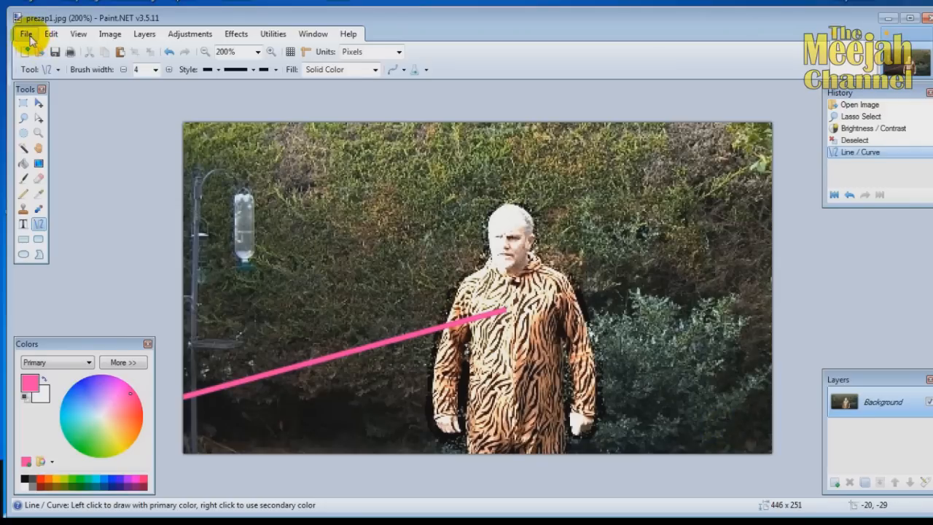
Save the image with the laser line to the Desktop as a JPEG named lazerhit, at quality 100.
{"action": "left_click", "coordinate": [27, 35]}
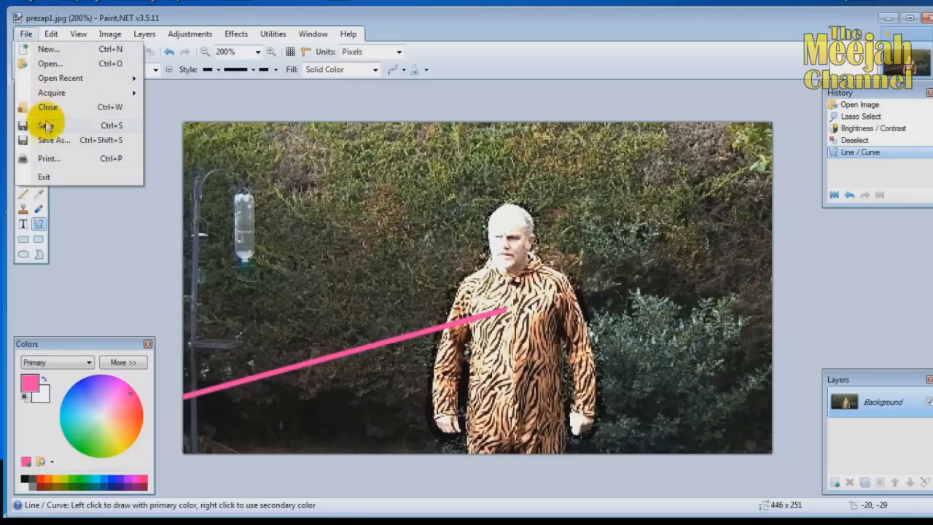
{"action": "left_click", "coordinate": [56, 139]}
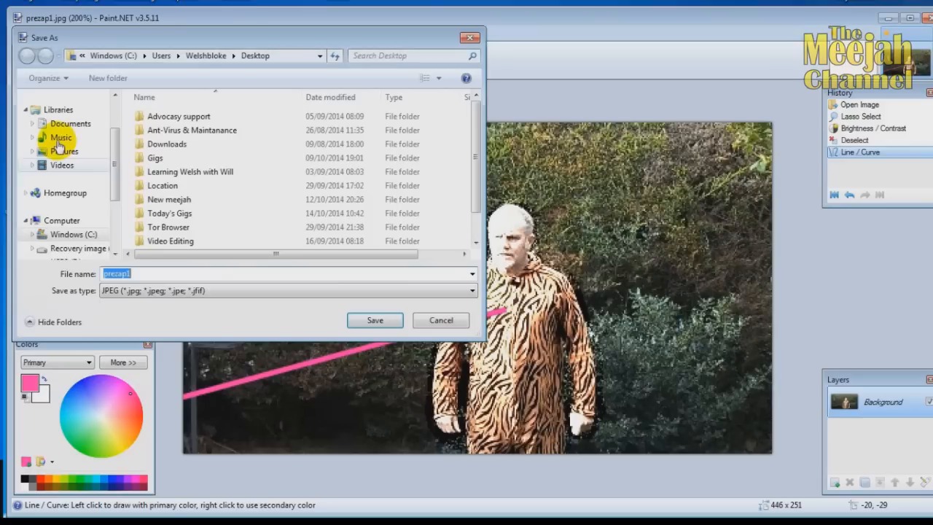
{"action": "scroll", "coordinate": [113, 149], "scroll_direction": "up", "scroll_amount": 3}
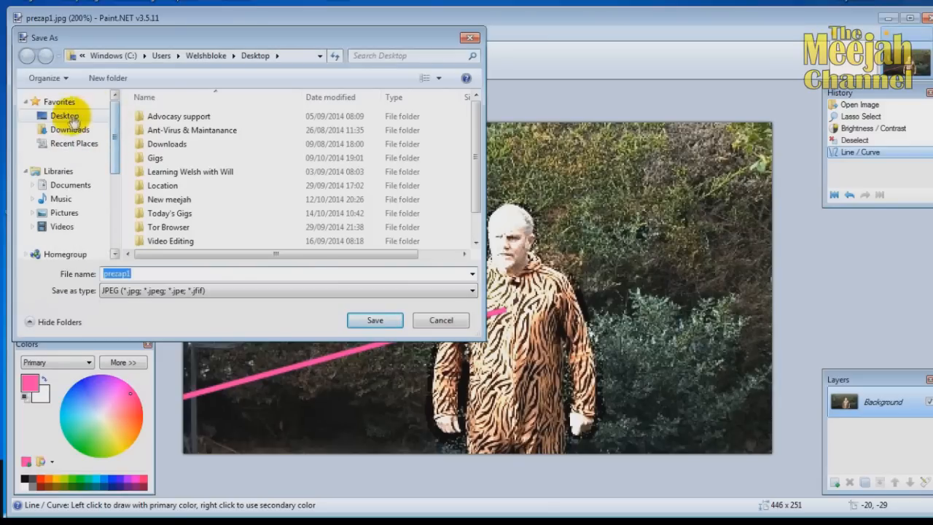
{"action": "left_click", "coordinate": [63, 115]}
{"action": "left_click", "coordinate": [216, 290]}
{"action": "left_click", "coordinate": [212, 289]}
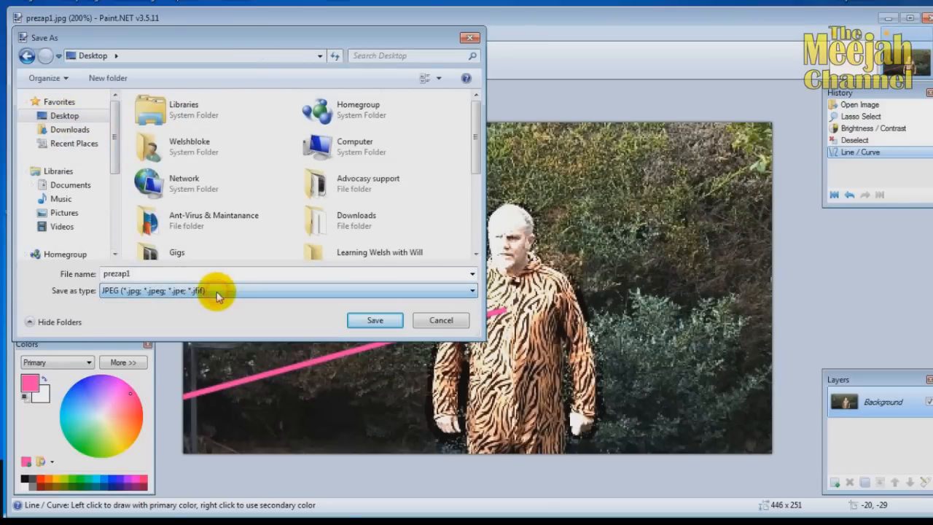
{"action": "double_click", "coordinate": [116, 273]}
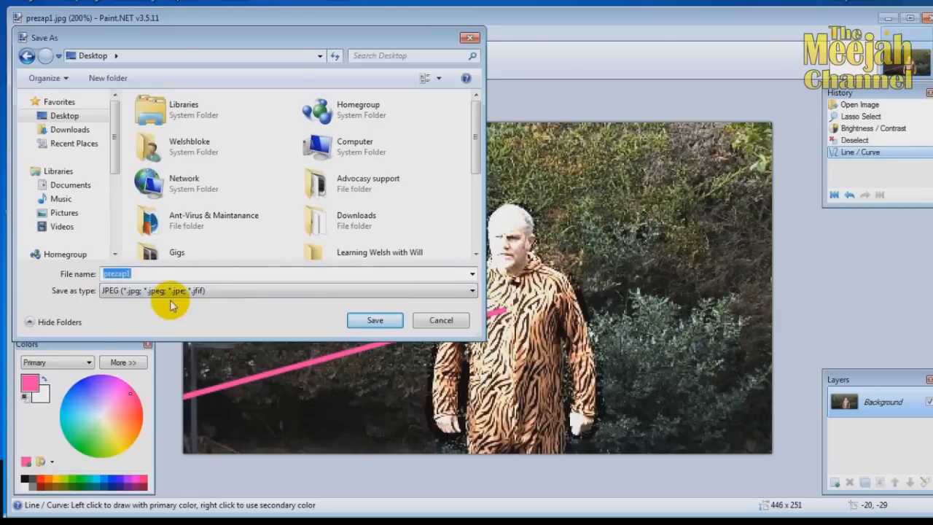
{"action": "type", "text": "lazerhit"}
{"action": "left_click", "coordinate": [362, 326]}
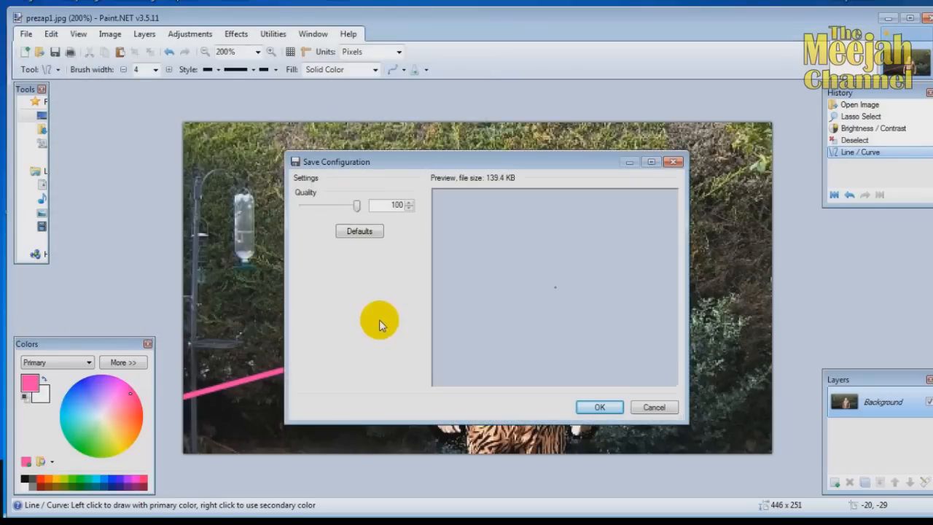
{"action": "left_click", "coordinate": [605, 411]}
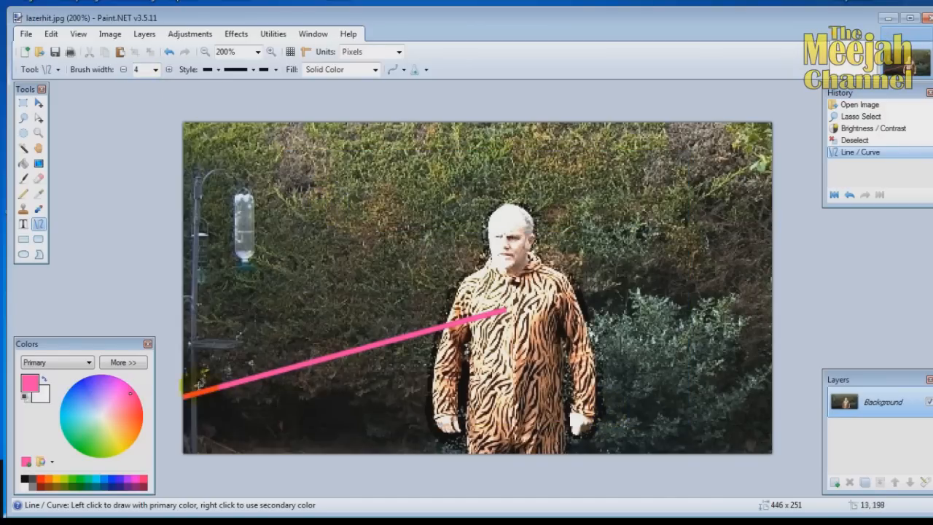
Undo the pink laser line and add a new layer above the background.
{"action": "left_click", "coordinate": [170, 53]}
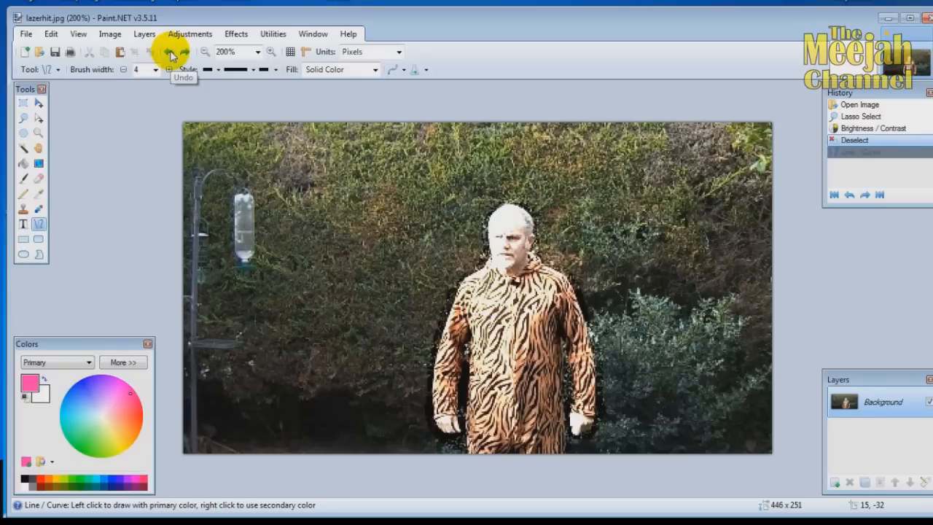
{"action": "left_click", "coordinate": [145, 34]}
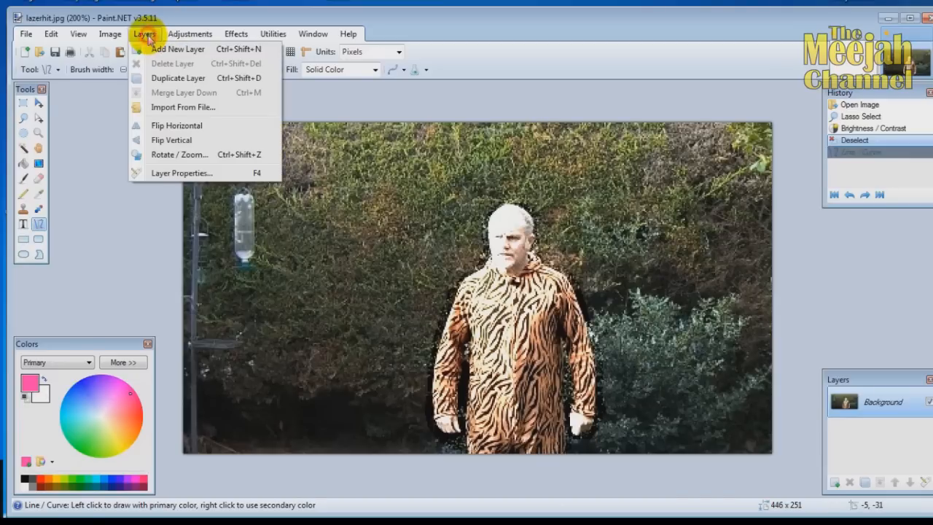
{"action": "left_click", "coordinate": [169, 50]}
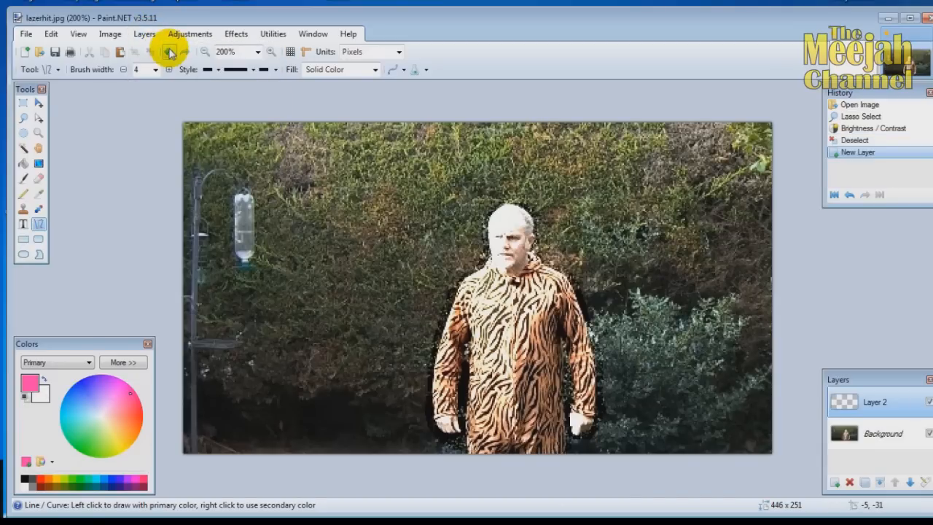
Paint the man solid yellow on the new layer with the Paintbrush at width 20, extending a margin beyond his outline.
{"action": "left_click", "coordinate": [125, 443]}
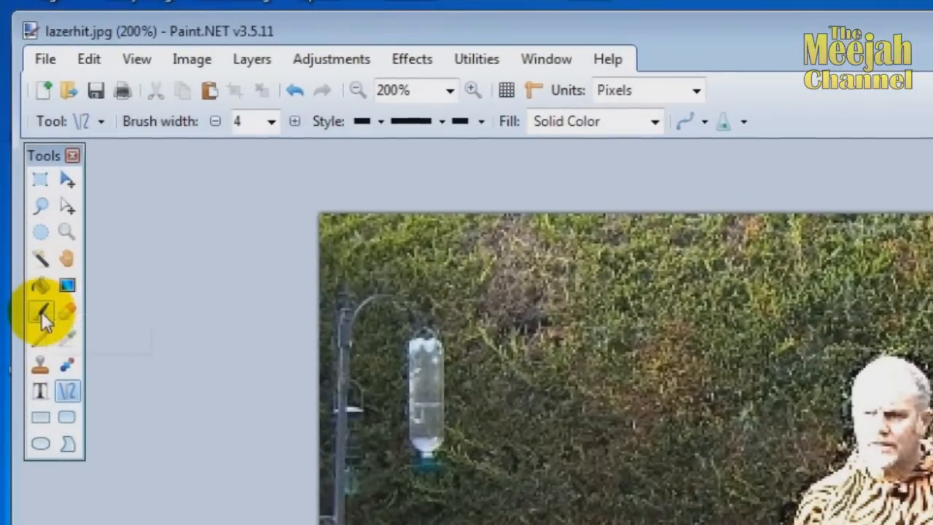
{"action": "left_click", "coordinate": [36, 270]}
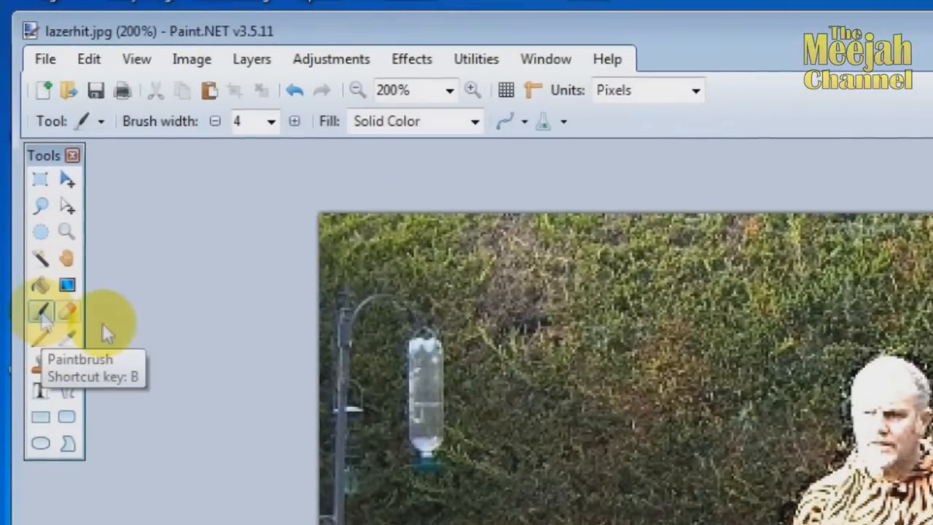
{"action": "left_click", "coordinate": [271, 121]}
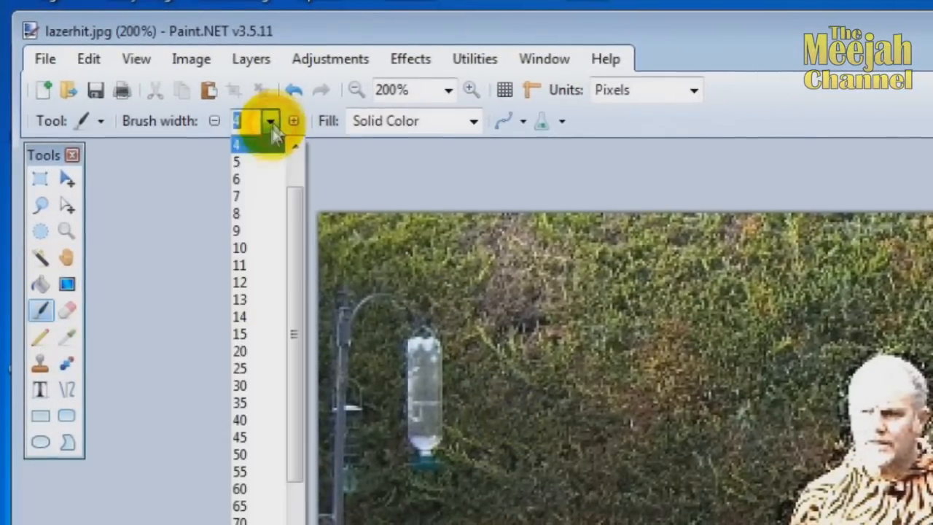
{"action": "left_click", "coordinate": [244, 218]}
{"action": "left_click", "coordinate": [270, 121]}
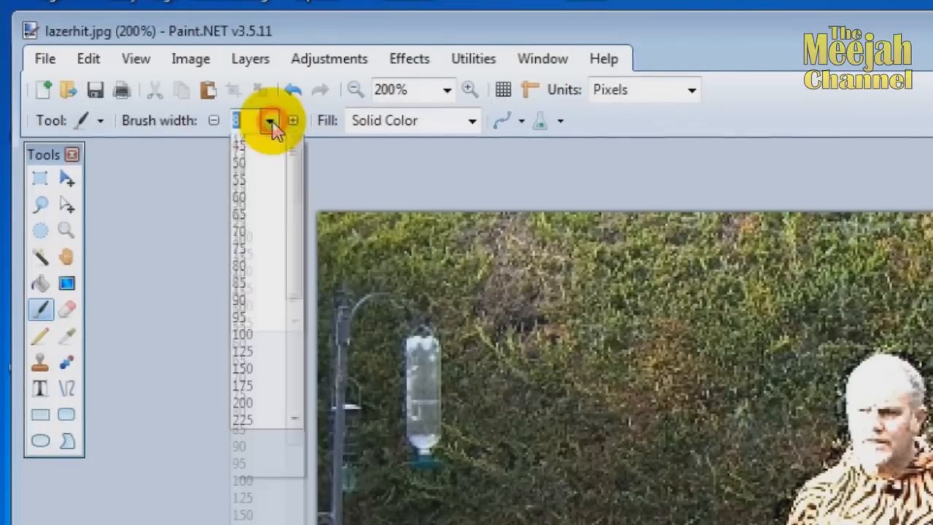
{"action": "left_click", "coordinate": [257, 282]}
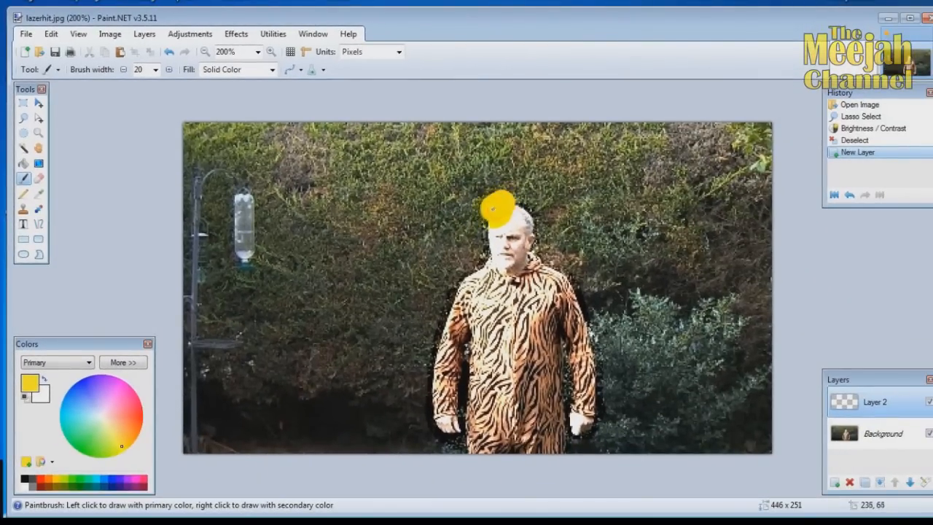
{"action": "left_click_drag", "start_coordinate": [493, 209], "coordinate": [486, 248]}
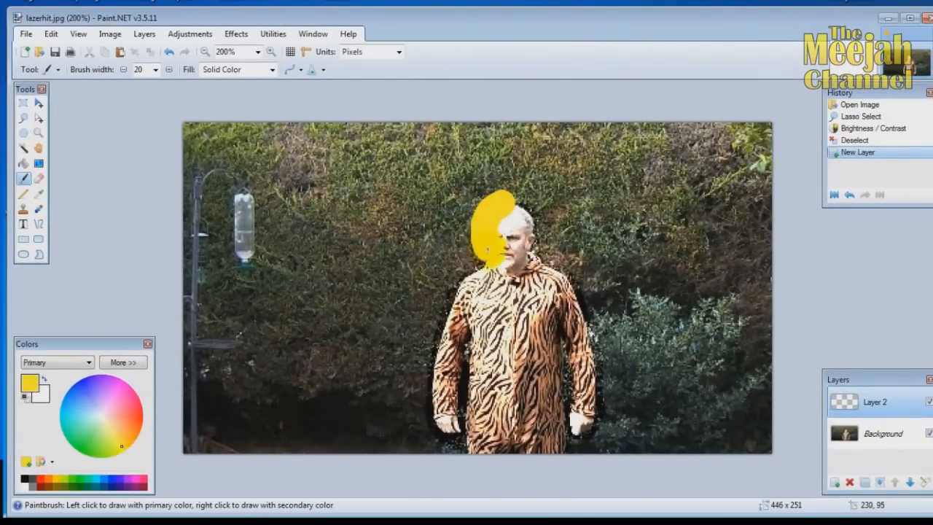
{"action": "mouse_move", "coordinate": [475, 280]}
{"action": "left_mouse_down"}
{"action": "mouse_move", "coordinate": [452, 297]}
{"action": "mouse_move", "coordinate": [427, 392]}
{"action": "mouse_move", "coordinate": [446, 437]}
{"action": "mouse_move", "coordinate": [466, 449]}
{"action": "left_mouse_up"}
{"action": "mouse_move", "coordinate": [500, 194]}
{"action": "left_mouse_down"}
{"action": "mouse_move", "coordinate": [533, 208]}
{"action": "mouse_move", "coordinate": [536, 243]}
{"action": "mouse_move", "coordinate": [569, 293]}
{"action": "left_mouse_up"}
{"action": "mouse_move", "coordinate": [539, 266]}
{"action": "left_mouse_down"}
{"action": "mouse_move", "coordinate": [582, 314]}
{"action": "mouse_move", "coordinate": [601, 365]}
{"action": "mouse_move", "coordinate": [600, 411]}
{"action": "mouse_move", "coordinate": [563, 451]}
{"action": "mouse_move", "coordinate": [488, 456]}
{"action": "mouse_move", "coordinate": [447, 377]}
{"action": "mouse_move", "coordinate": [515, 221]}
{"action": "left_mouse_up"}
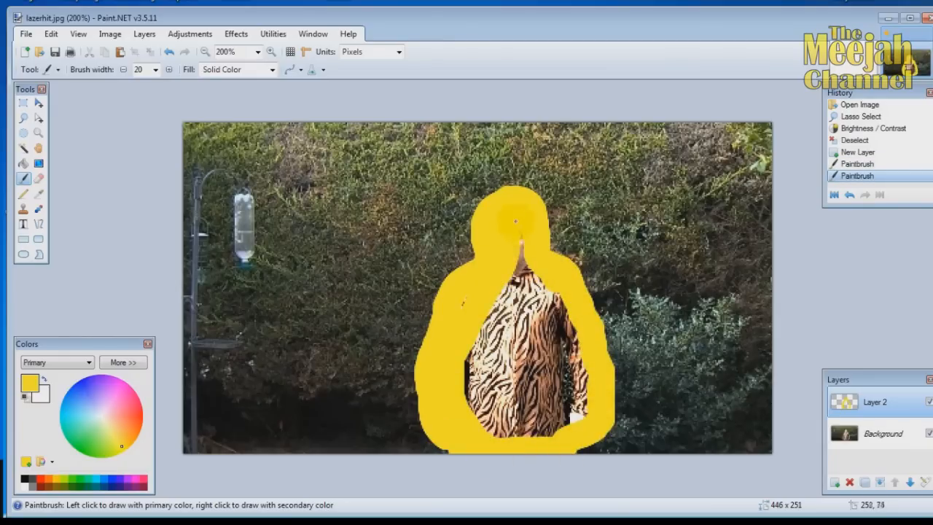
{"action": "mouse_move", "coordinate": [465, 367]}
{"action": "left_mouse_down"}
{"action": "mouse_move", "coordinate": [558, 448]}
{"action": "mouse_move", "coordinate": [578, 372]}
{"action": "mouse_move", "coordinate": [542, 283]}
{"action": "mouse_move", "coordinate": [490, 380]}
{"action": "mouse_move", "coordinate": [556, 423]}
{"action": "mouse_move", "coordinate": [532, 295]}
{"action": "mouse_move", "coordinate": [520, 414]}
{"action": "mouse_move", "coordinate": [527, 308]}
{"action": "mouse_move", "coordinate": [545, 410]}
{"action": "mouse_move", "coordinate": [523, 340]}
{"action": "left_mouse_up"}
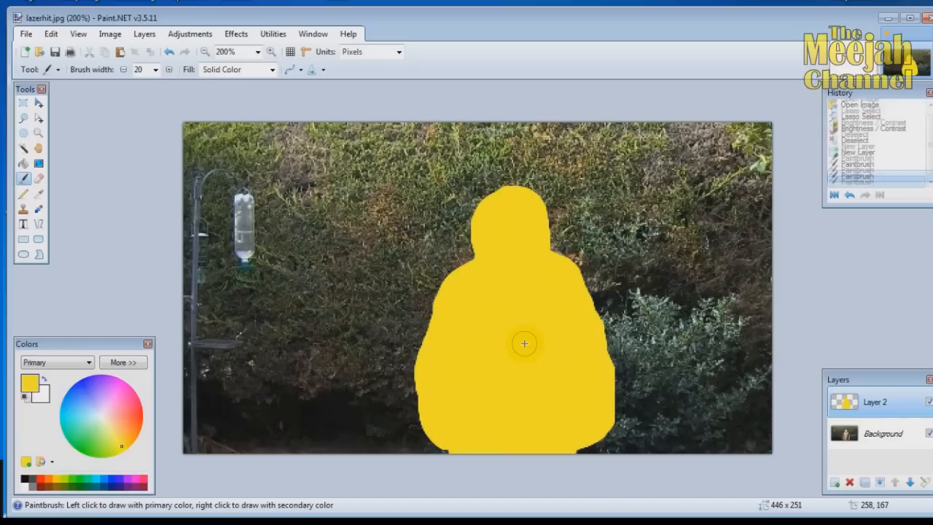
Set the opacity of the yellow layer to 84.
{"action": "left_click", "coordinate": [145, 38]}
{"action": "left_click", "coordinate": [165, 173]}
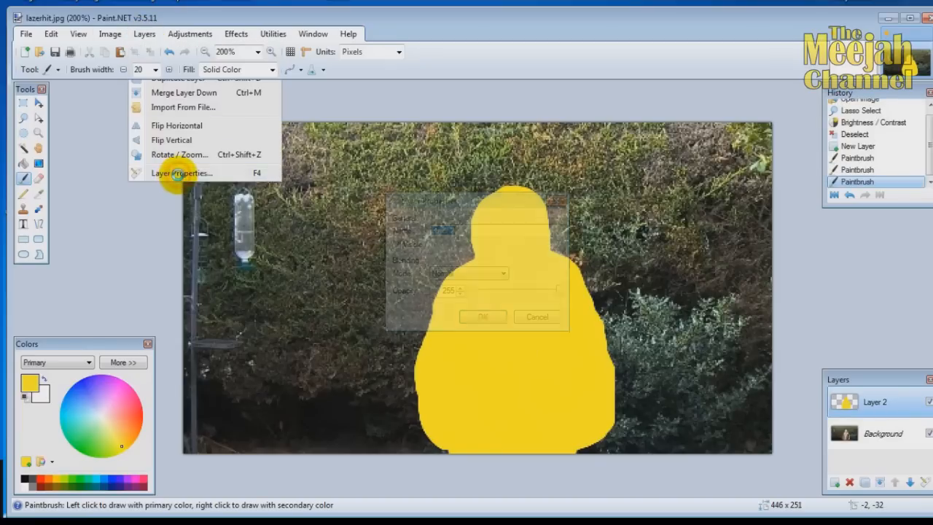
{"action": "left_click", "coordinate": [457, 208]}
{"action": "left_click_drag", "start_coordinate": [470, 202], "coordinate": [338, 145]}
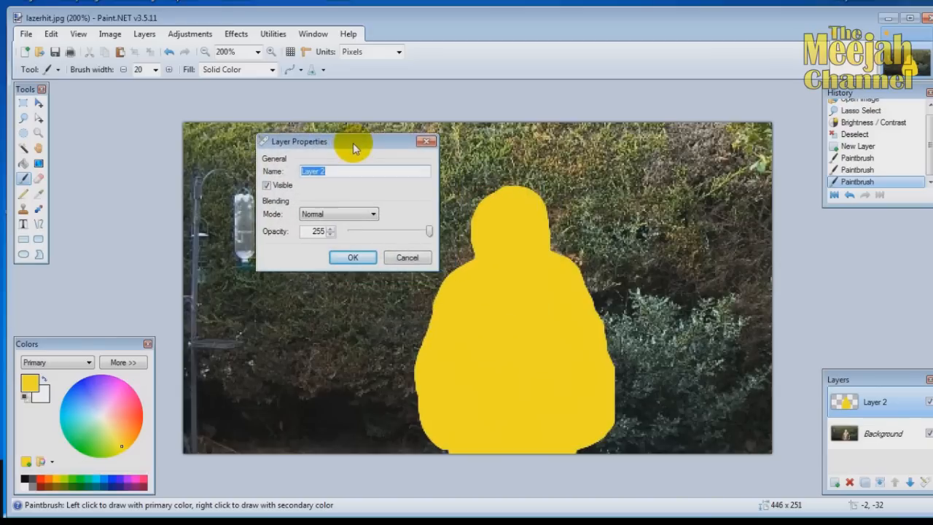
{"action": "left_click_drag", "start_coordinate": [416, 230], "coordinate": [366, 232]}
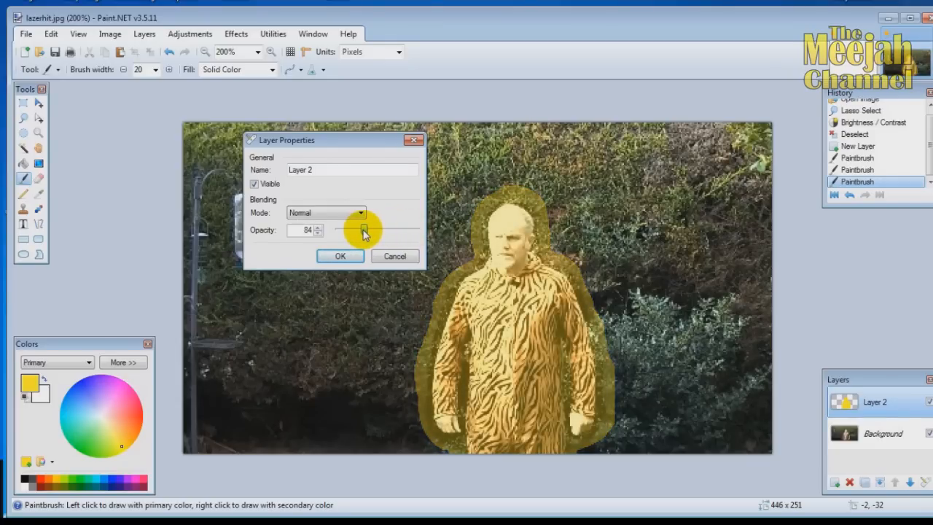
{"action": "left_click", "coordinate": [340, 256]}
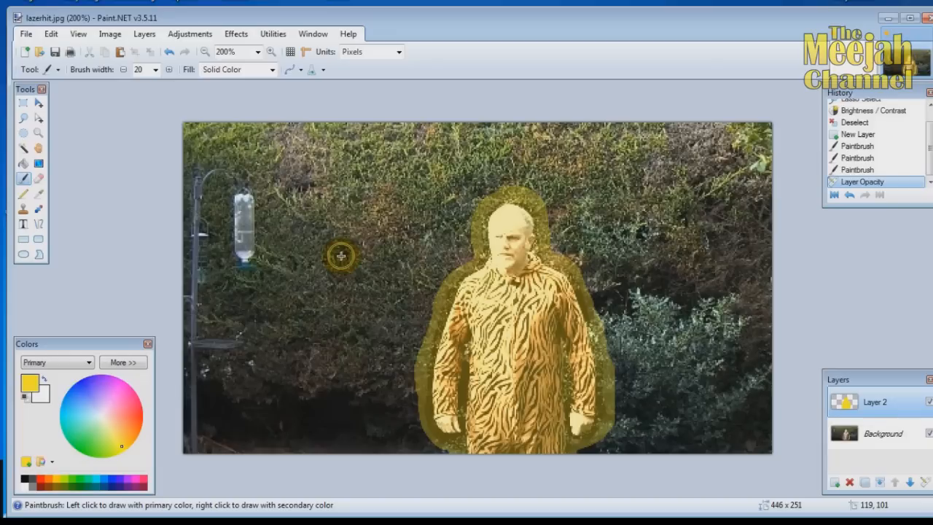
Add another new layer and paint the man's whole figure off-white on it, staying within his outline.
{"action": "left_click", "coordinate": [160, 36]}
{"action": "left_click", "coordinate": [169, 47]}
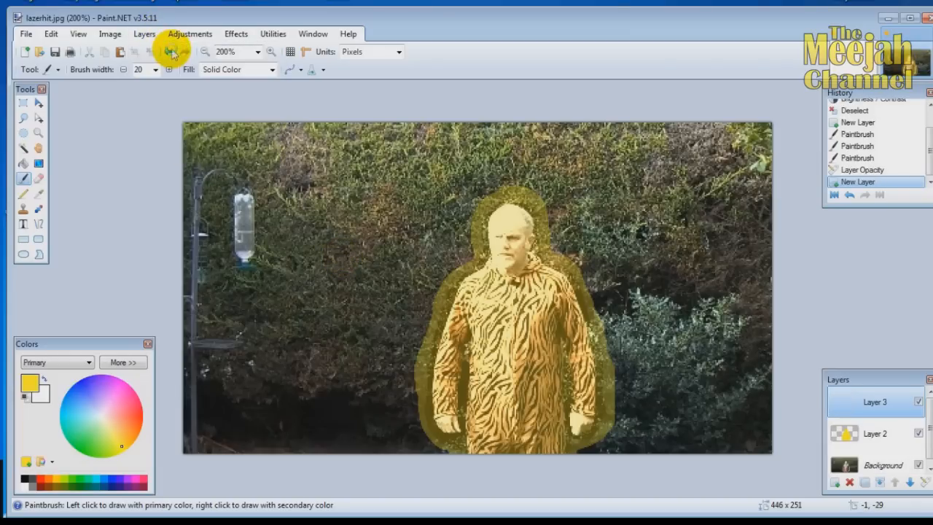
{"action": "left_click", "coordinate": [102, 417]}
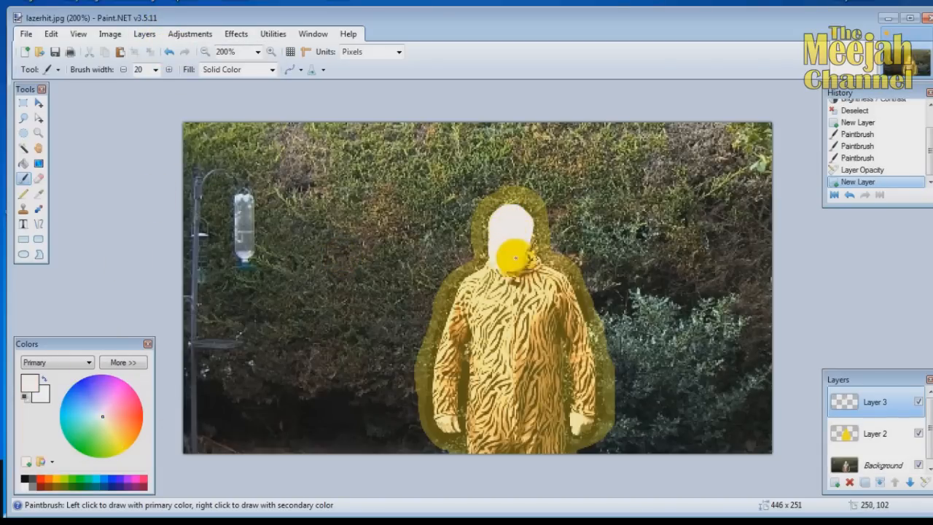
{"action": "left_click_drag", "start_coordinate": [455, 339], "coordinate": [443, 432]}
{"action": "mouse_move", "coordinate": [483, 302]}
{"action": "left_mouse_down"}
{"action": "mouse_move", "coordinate": [476, 434]}
{"action": "mouse_move", "coordinate": [483, 445]}
{"action": "mouse_move", "coordinate": [546, 450]}
{"action": "left_mouse_up"}
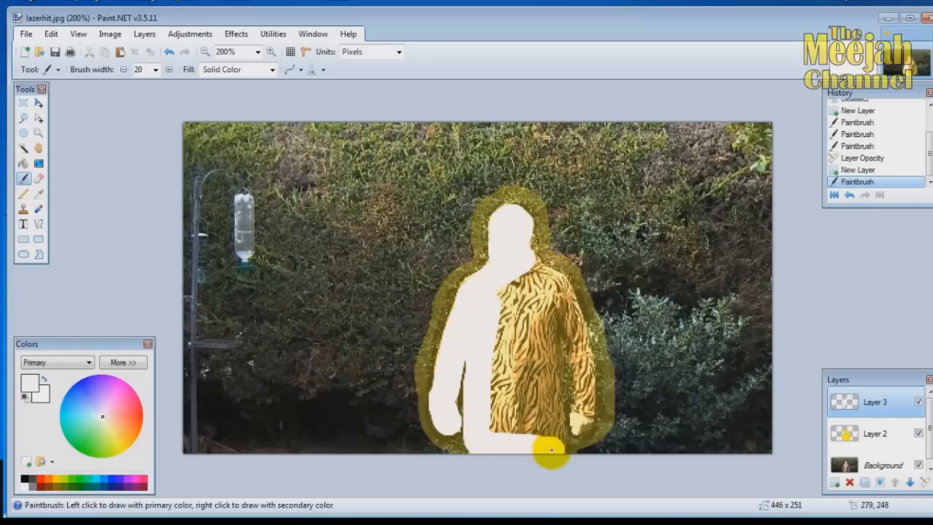
{"action": "mouse_move", "coordinate": [527, 266]}
{"action": "left_mouse_down"}
{"action": "mouse_move", "coordinate": [565, 297]}
{"action": "mouse_move", "coordinate": [584, 380]}
{"action": "mouse_move", "coordinate": [582, 423]}
{"action": "mouse_move", "coordinate": [551, 319]}
{"action": "mouse_move", "coordinate": [551, 432]}
{"action": "mouse_move", "coordinate": [525, 283]}
{"action": "mouse_move", "coordinate": [488, 416]}
{"action": "mouse_move", "coordinate": [514, 356]}
{"action": "mouse_move", "coordinate": [494, 328]}
{"action": "left_mouse_up"}
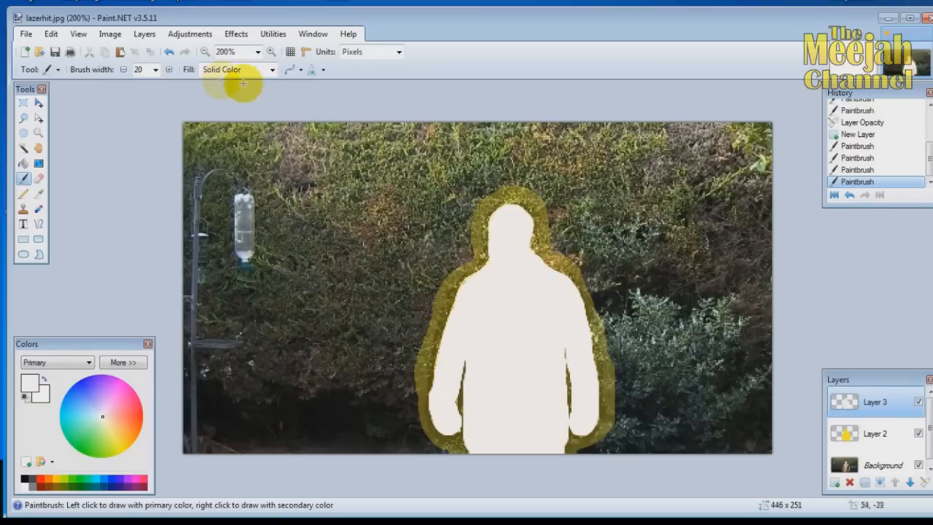
Set the opacity of the off-white layer to 167.
{"action": "left_click", "coordinate": [144, 33]}
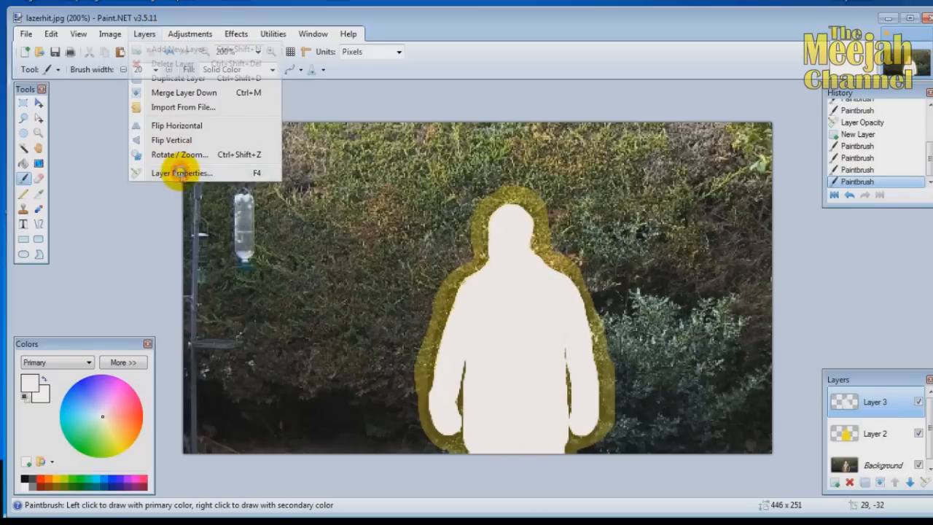
{"action": "left_click", "coordinate": [181, 173]}
{"action": "left_click_drag", "start_coordinate": [459, 206], "coordinate": [314, 161]}
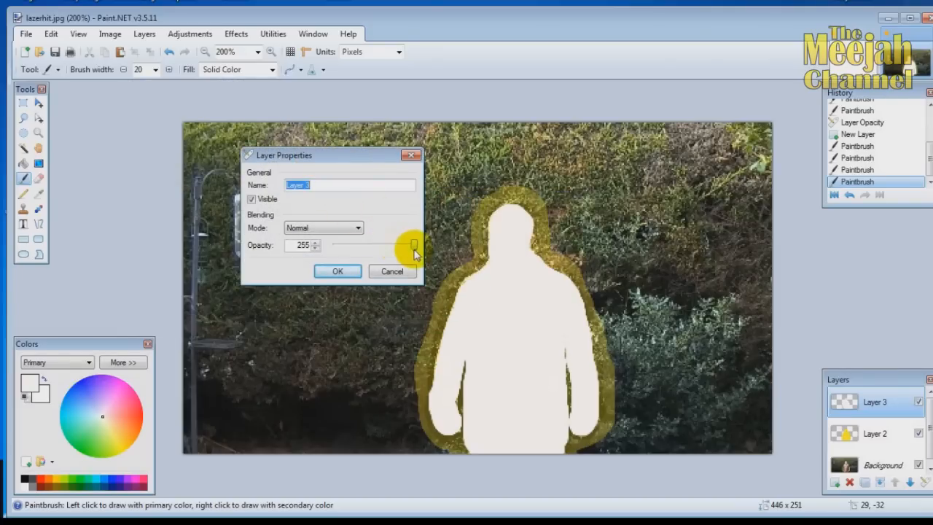
{"action": "left_click_drag", "start_coordinate": [412, 248], "coordinate": [383, 250]}
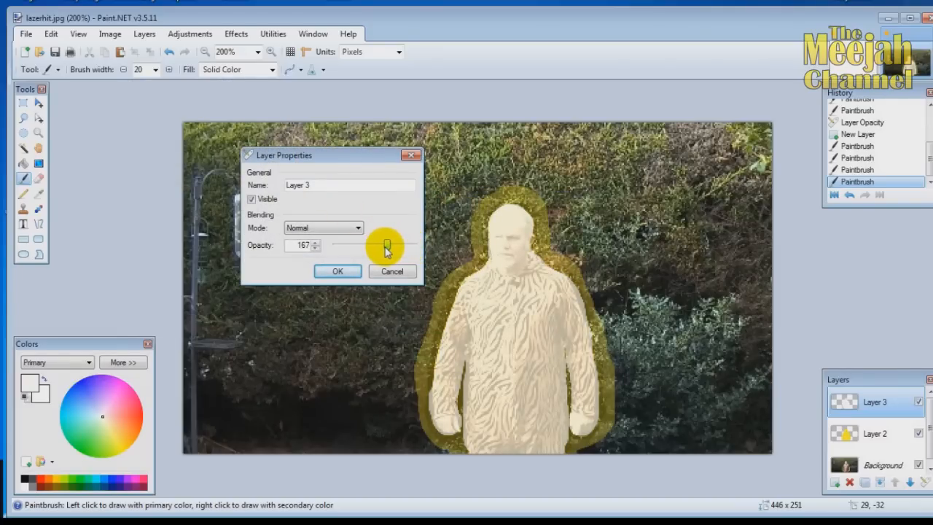
{"action": "left_click", "coordinate": [353, 272]}
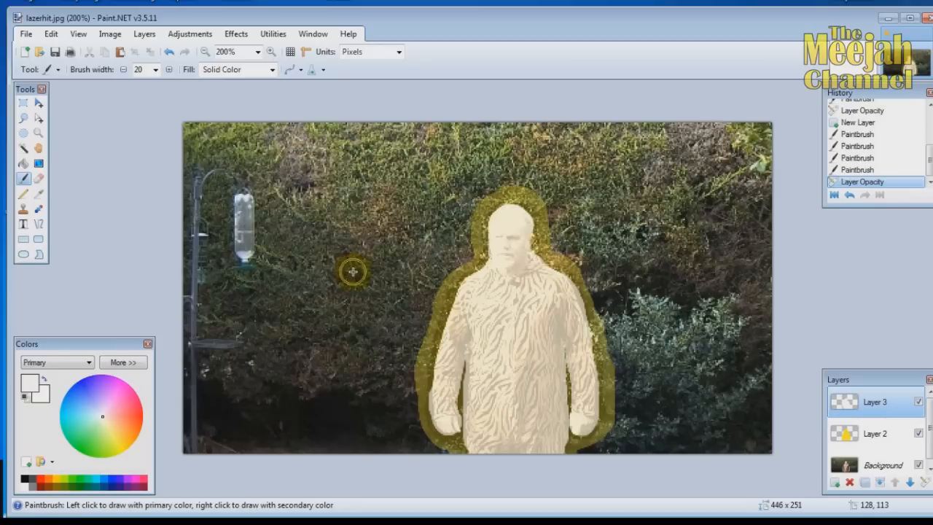
Save the layered image to the Desktop as a JPEG named fullzap, flattening it into a single layer.
{"action": "left_click", "coordinate": [25, 34]}
{"action": "left_click", "coordinate": [57, 140]}
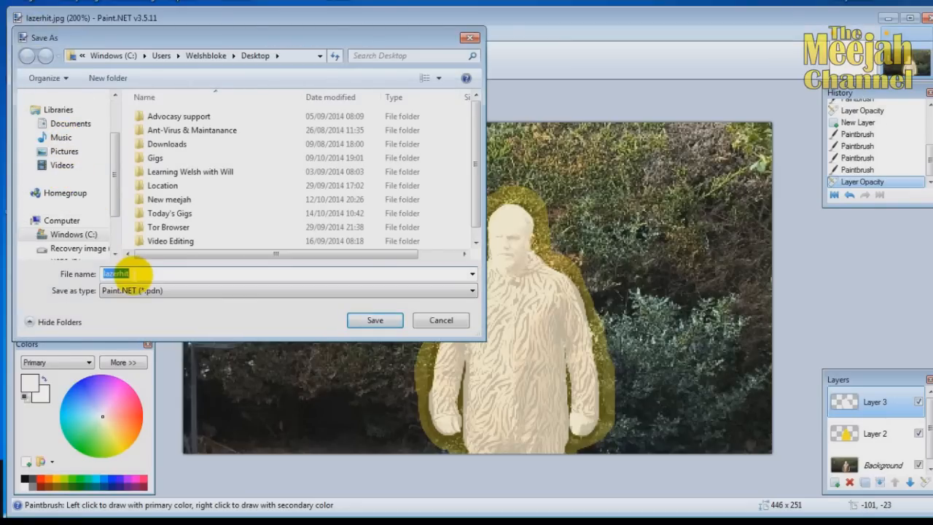
{"action": "scroll", "coordinate": [66, 168], "scroll_direction": "up", "scroll_amount": 2}
{"action": "left_click", "coordinate": [59, 115]}
{"action": "type", "text": "fu"}
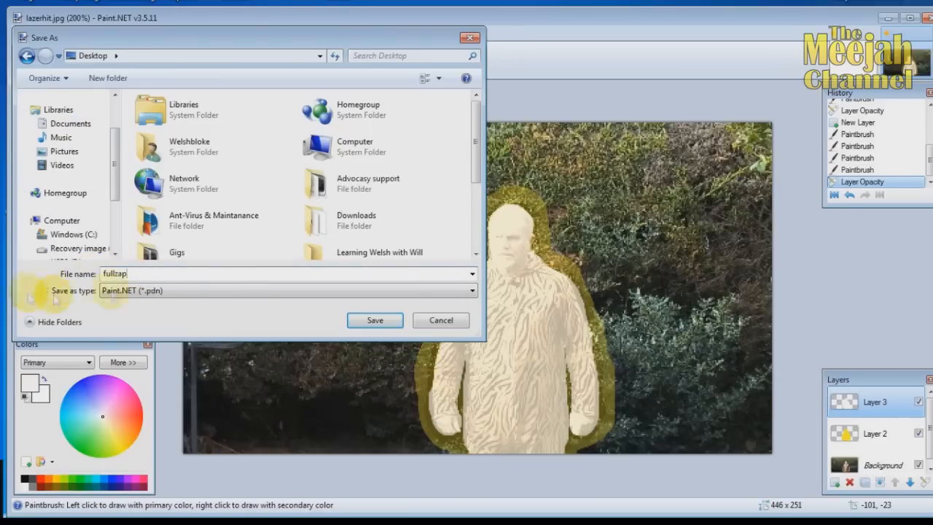
{"action": "type", "text": "llzap"}
{"action": "left_click", "coordinate": [186, 290]}
{"action": "left_click", "coordinate": [173, 332]}
{"action": "left_click", "coordinate": [368, 321]}
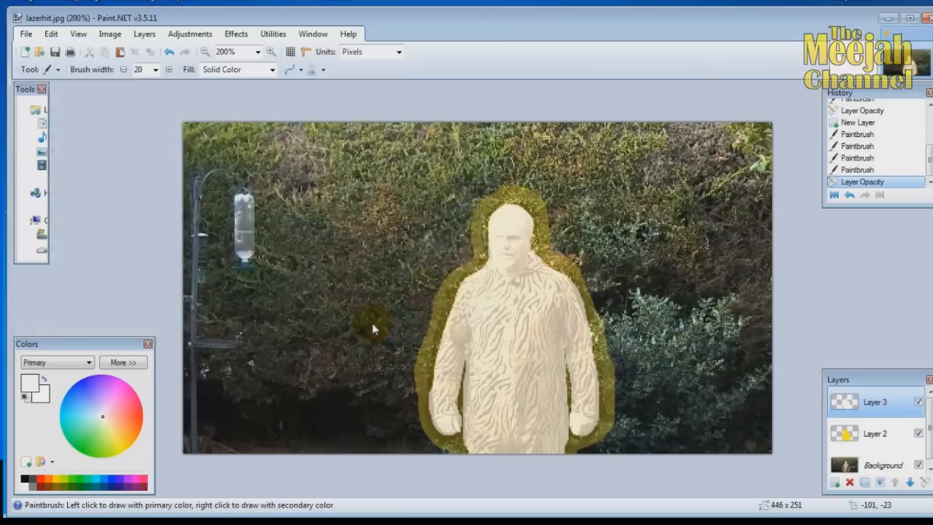
{"action": "left_click", "coordinate": [600, 408]}
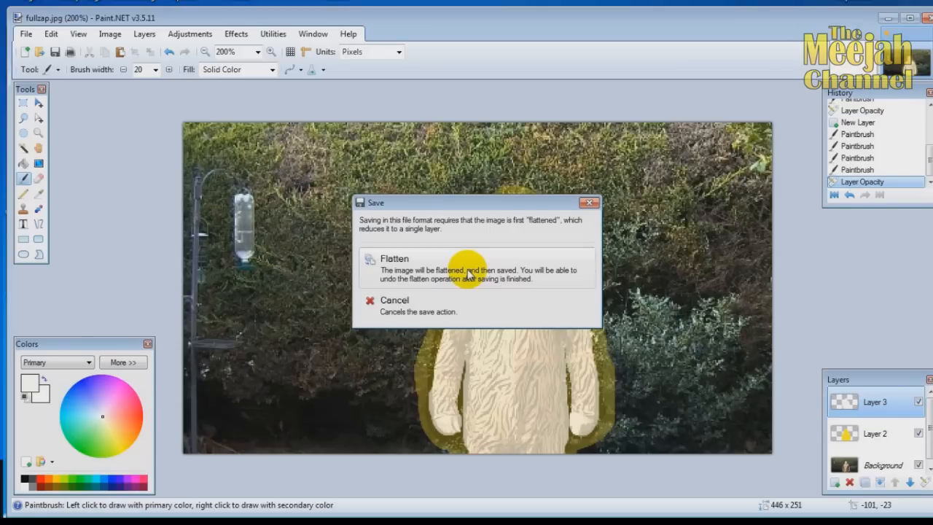
{"action": "left_click", "coordinate": [469, 274]}
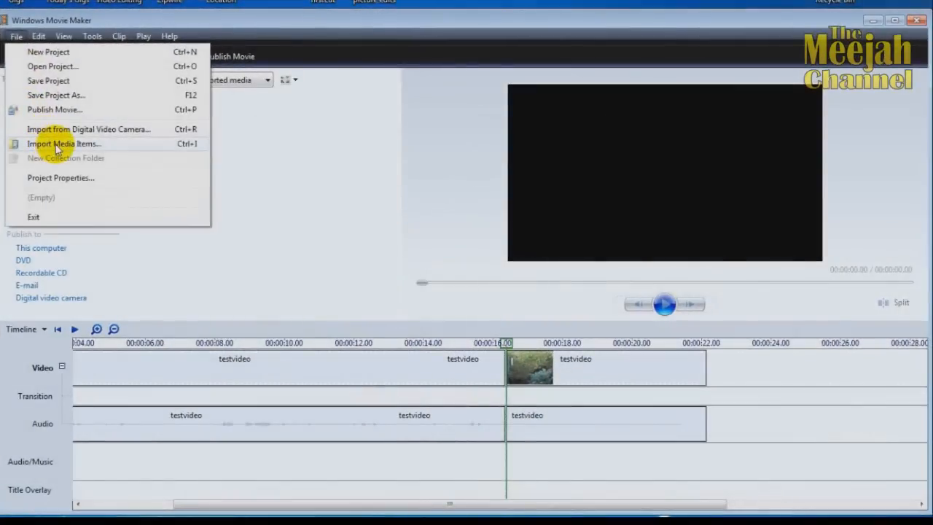
In Windows Movie Maker, import the fullzap and lazerhit images from the Desktop into the project's media.
{"action": "left_click", "coordinate": [63, 142]}
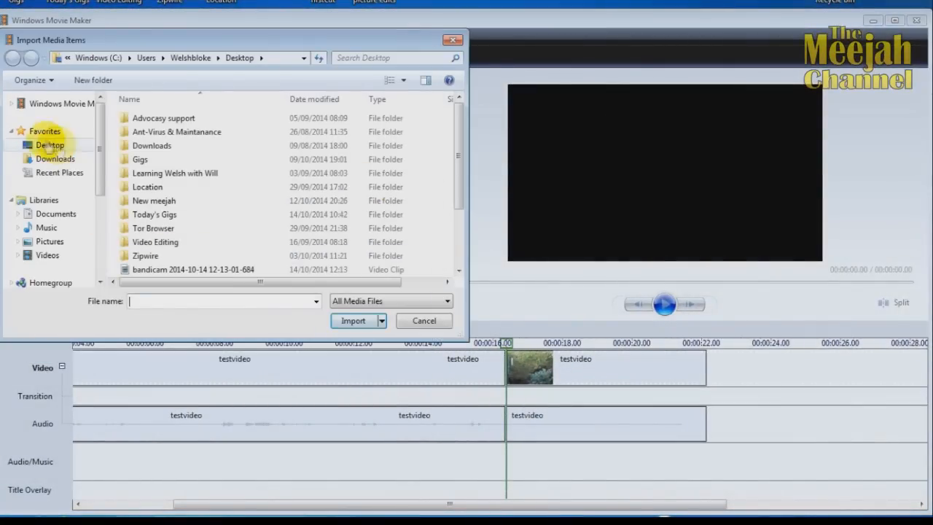
{"action": "left_click", "coordinate": [51, 147]}
{"action": "left_click_drag", "start_coordinate": [458, 139], "coordinate": [458, 235]}
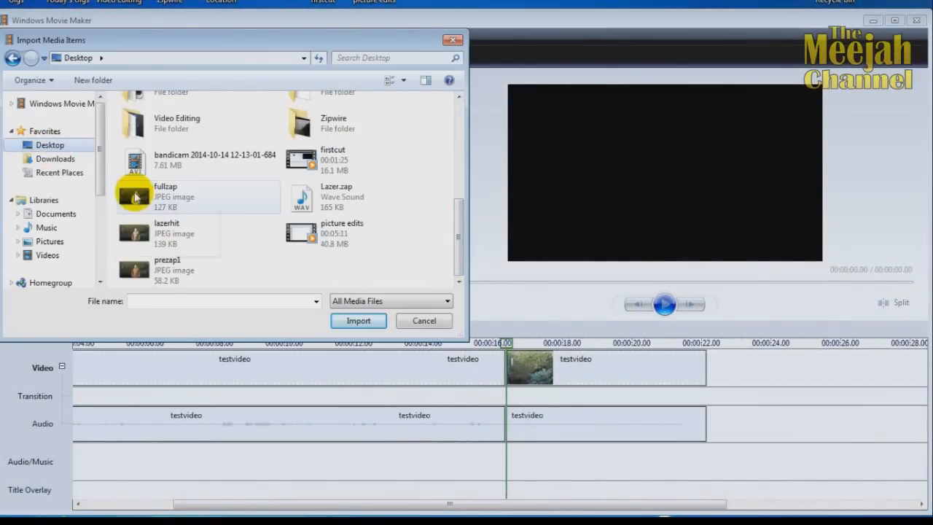
{"action": "left_click", "coordinate": [135, 197]}
{"action": "left_click", "coordinate": [168, 234], "text": "ctrl"}
{"action": "left_click", "coordinate": [353, 321]}
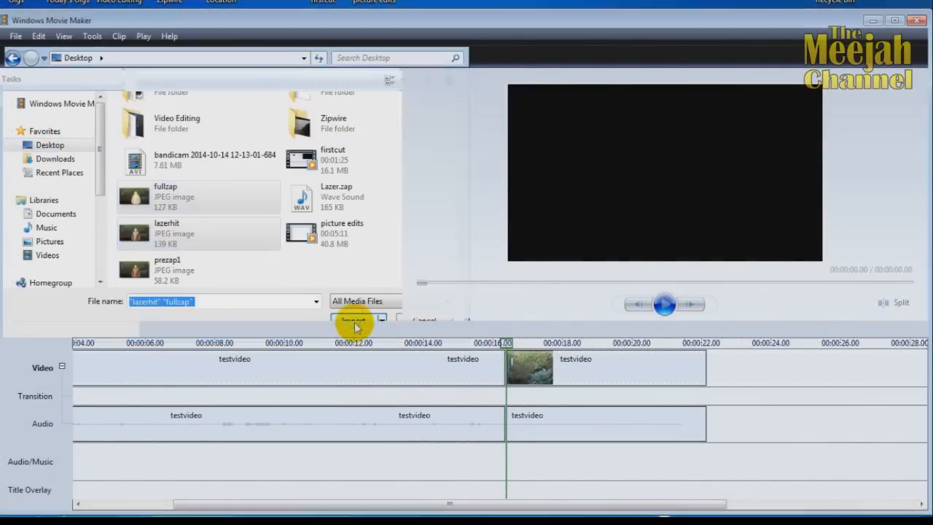
Play the timeline across the cut between the two testvideo clips to check where the man vanishes.
{"action": "left_click", "coordinate": [469, 340]}
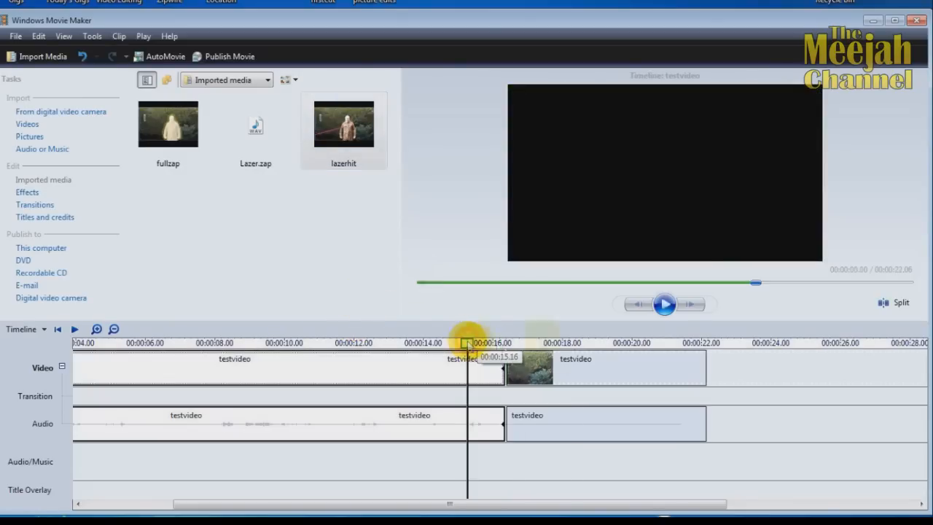
{"action": "left_click", "coordinate": [664, 304]}
{"action": "left_click", "coordinate": [664, 304]}
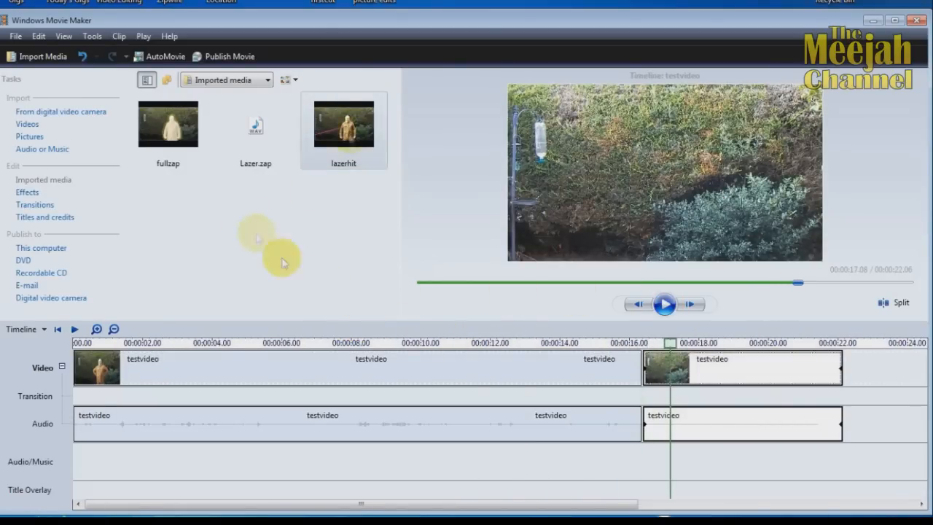
Insert the lazerhit image on the video track between the two testvideo clips and play back the join.
{"action": "left_click", "coordinate": [347, 130]}
{"action": "left_click_drag", "start_coordinate": [347, 129], "coordinate": [627, 357]}
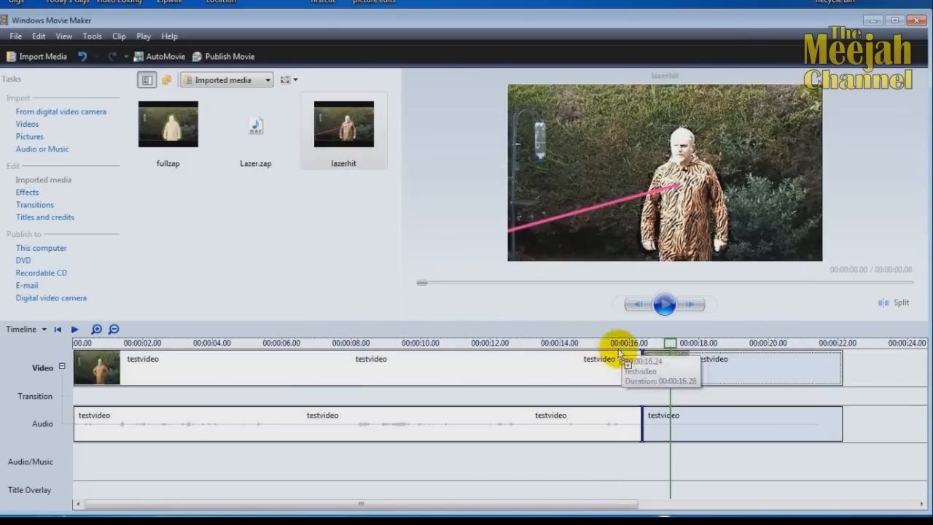
{"action": "left_click", "coordinate": [566, 340]}
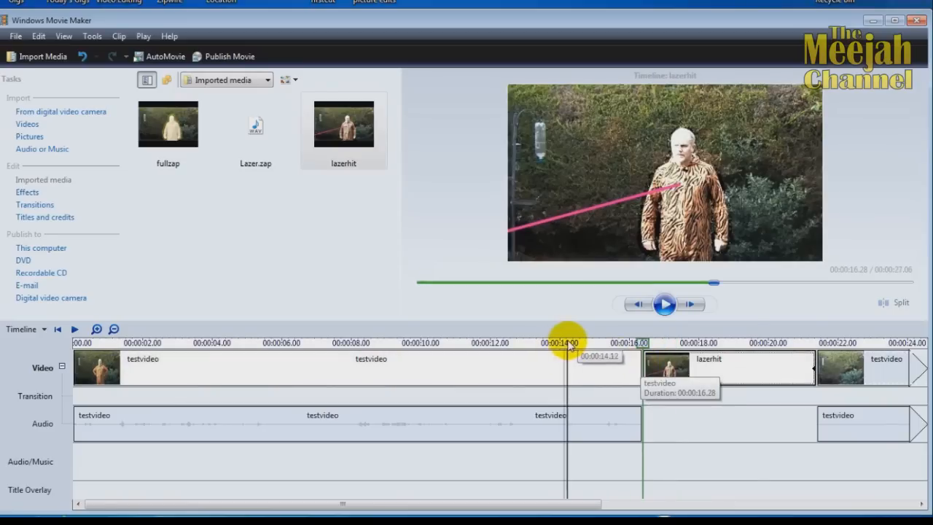
{"action": "left_click", "coordinate": [663, 306]}
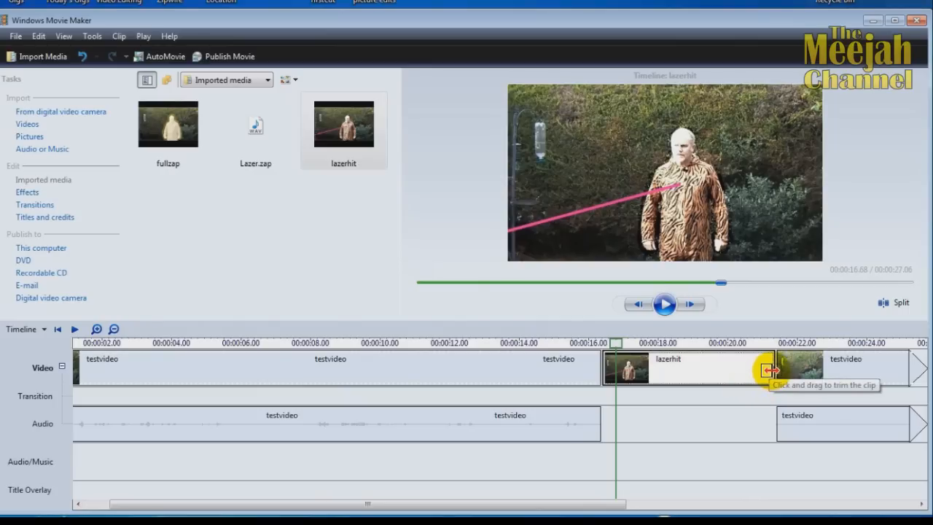
Trim the end of the lazerhit clip to a duration of about 0.60 seconds and preview the cut.
{"action": "left_click_drag", "start_coordinate": [768, 369], "coordinate": [610, 374]}
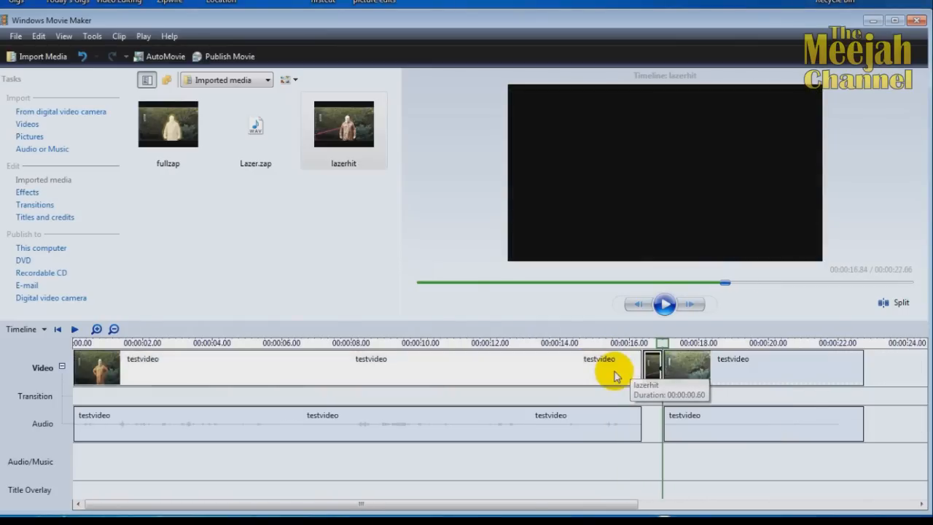
{"action": "left_click", "coordinate": [608, 340]}
{"action": "left_click", "coordinate": [665, 305]}
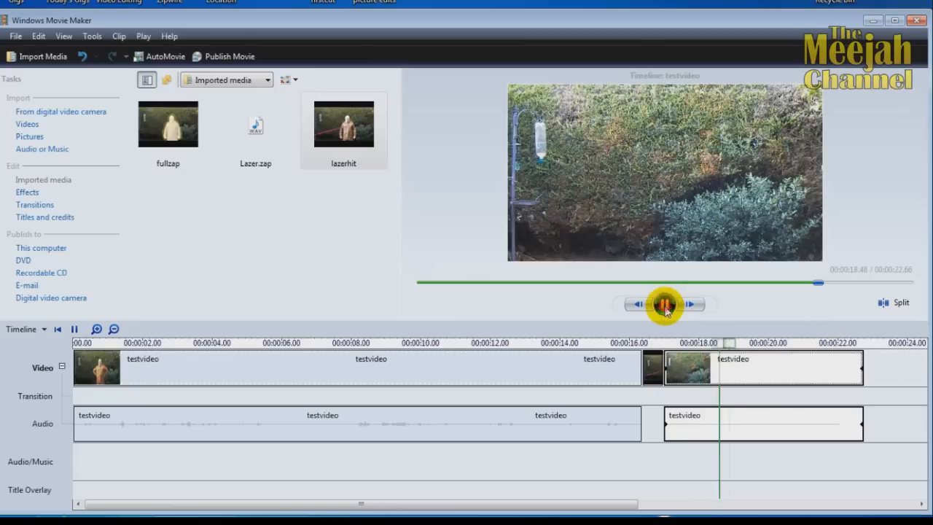
Insert the fullzap image on the video track directly after the lazerhit clip and play back the sequence.
{"action": "left_click", "coordinate": [175, 140]}
{"action": "mouse_move", "coordinate": [172, 131]}
{"action": "left_mouse_down"}
{"action": "mouse_move", "coordinate": [427, 271]}
{"action": "mouse_move", "coordinate": [665, 368]}
{"action": "left_mouse_up"}
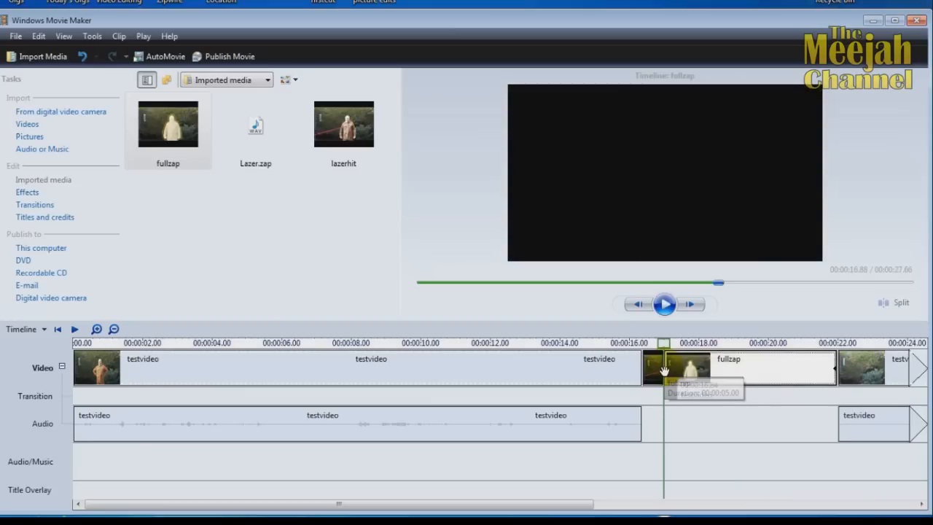
{"action": "left_click", "coordinate": [621, 341]}
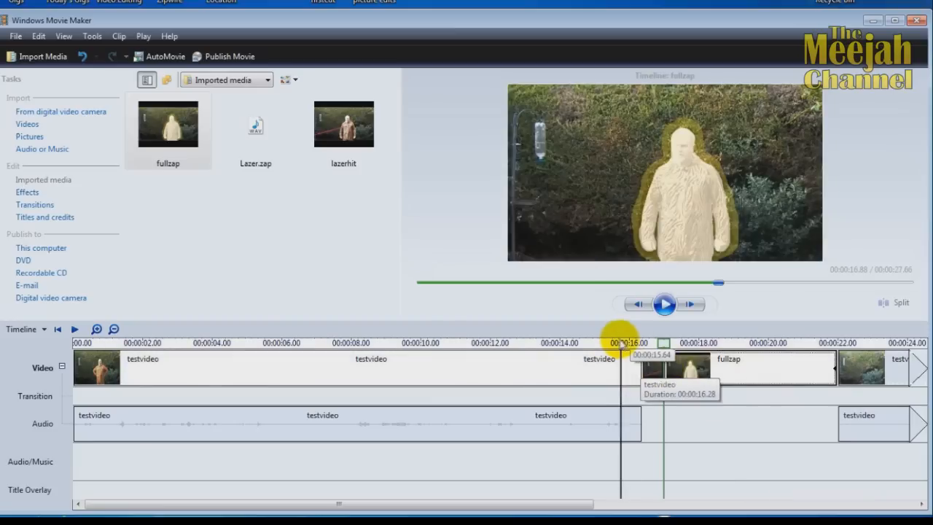
{"action": "left_click", "coordinate": [665, 309]}
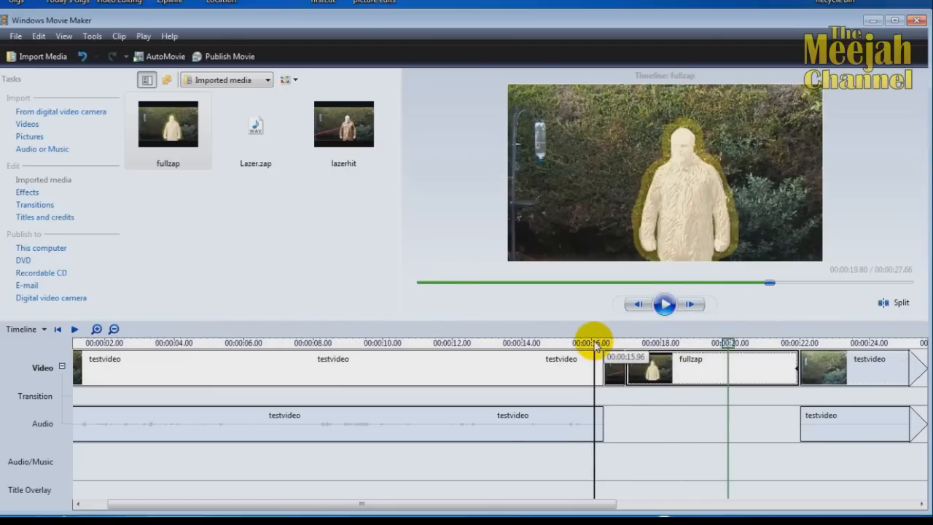
Overlap the fullzap clip onto the end of lazerhit, starting at about 16.52 seconds, to create a fade, and preview it.
{"action": "left_click", "coordinate": [594, 344]}
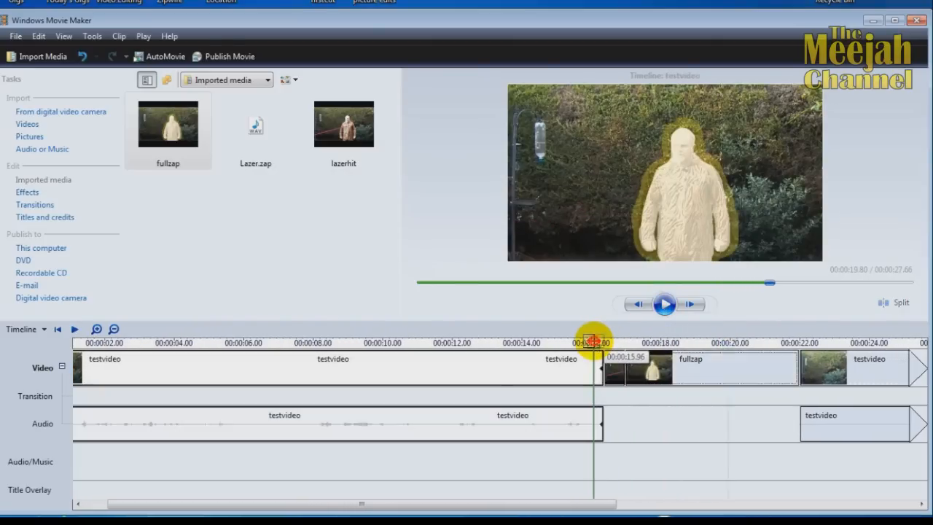
{"action": "left_click", "coordinate": [97, 329]}
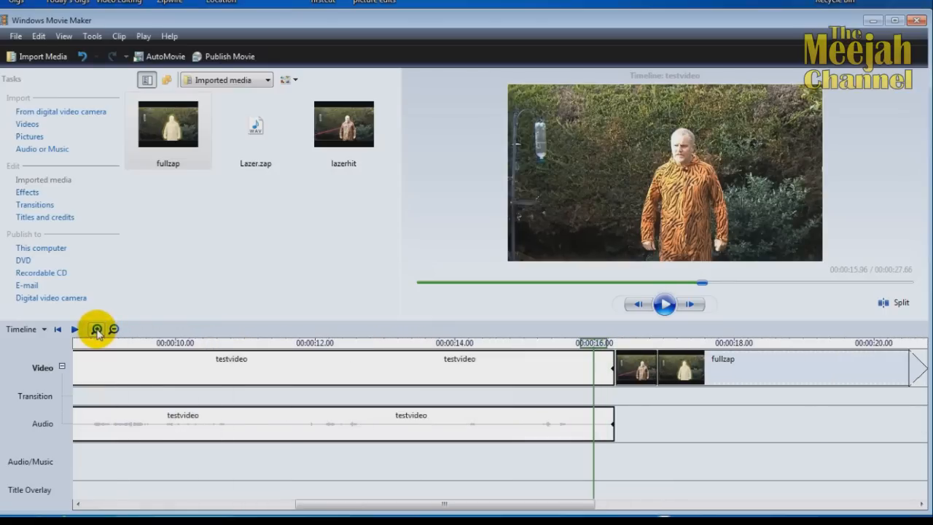
{"action": "left_click", "coordinate": [97, 329]}
{"action": "left_click_drag", "start_coordinate": [527, 504], "coordinate": [576, 495]}
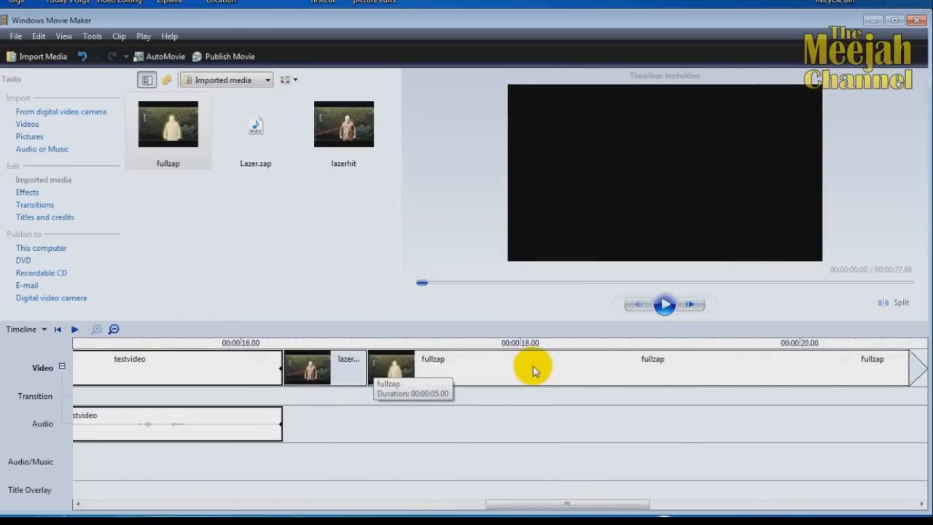
{"action": "left_click_drag", "start_coordinate": [533, 371], "coordinate": [485, 372]}
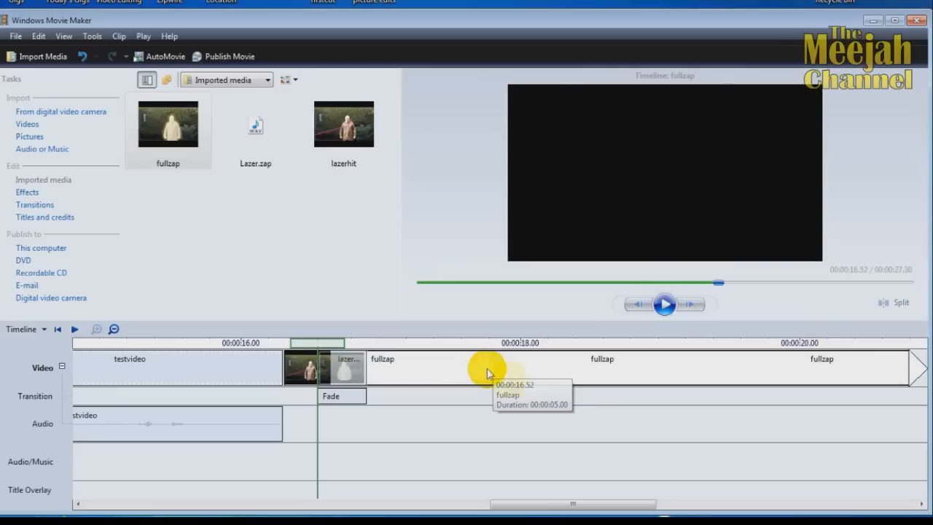
{"action": "left_click_drag", "start_coordinate": [240, 341], "coordinate": [213, 342]}
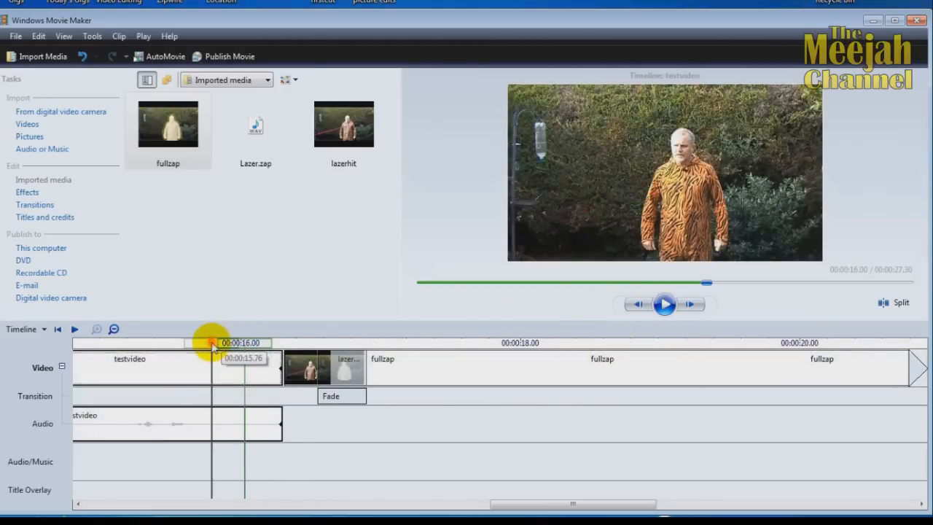
{"action": "left_click", "coordinate": [664, 305]}
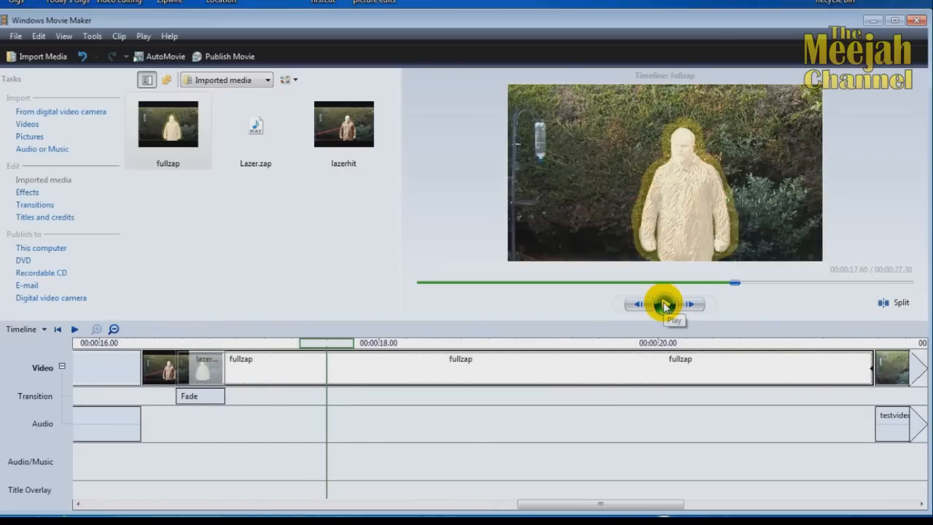
{"action": "left_click", "coordinate": [664, 305]}
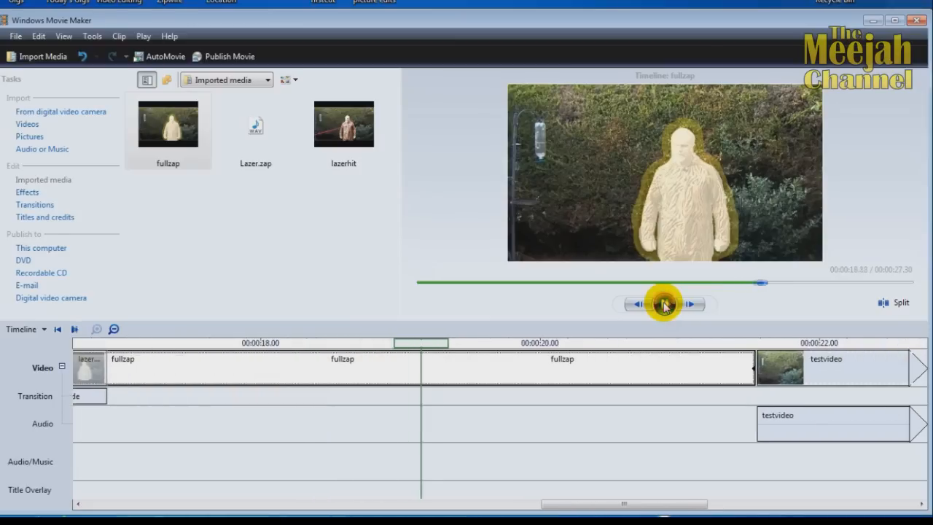
Trim the fullzap clip so it ends near the 18-second mark and play back the shortened zap.
{"action": "left_click_drag", "start_coordinate": [617, 503], "coordinate": [590, 504]}
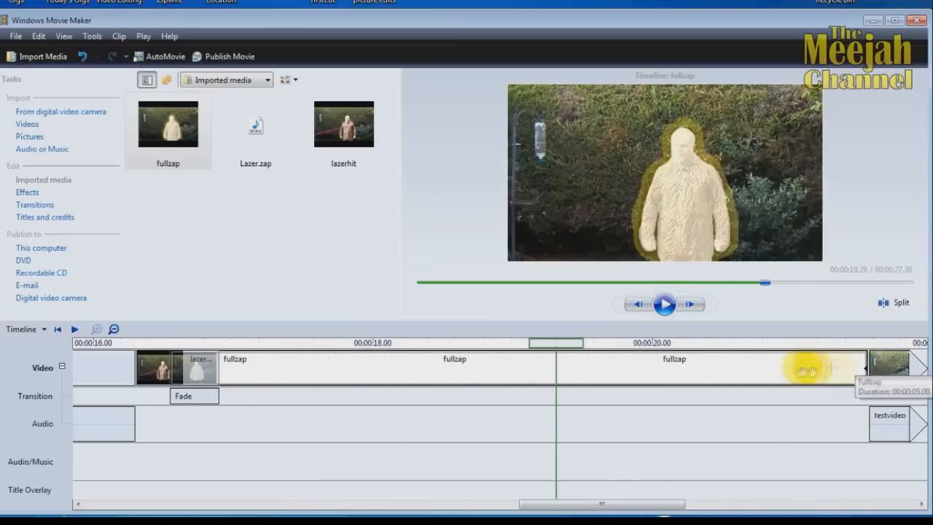
{"action": "left_click_drag", "start_coordinate": [856, 373], "coordinate": [353, 368]}
{"action": "left_click", "coordinate": [149, 346]}
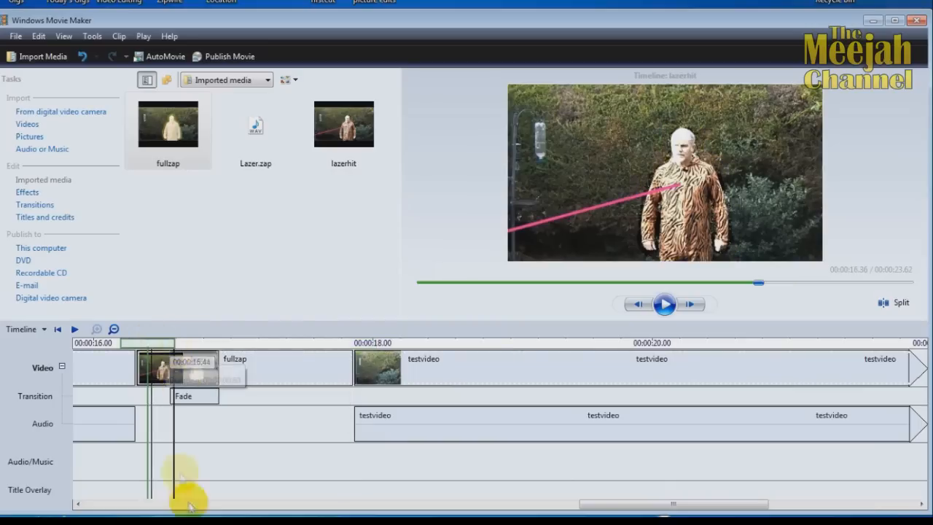
{"action": "left_click", "coordinate": [665, 305]}
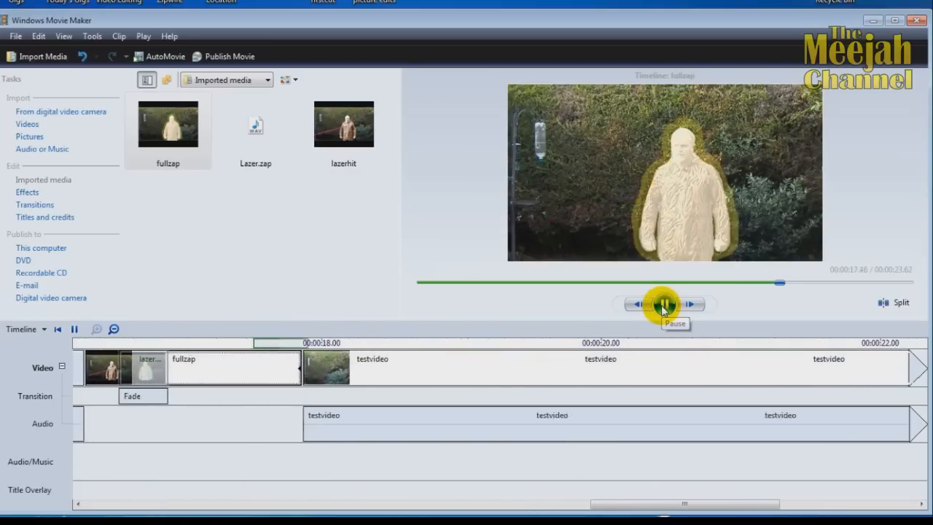
{"action": "left_click", "coordinate": [664, 305]}
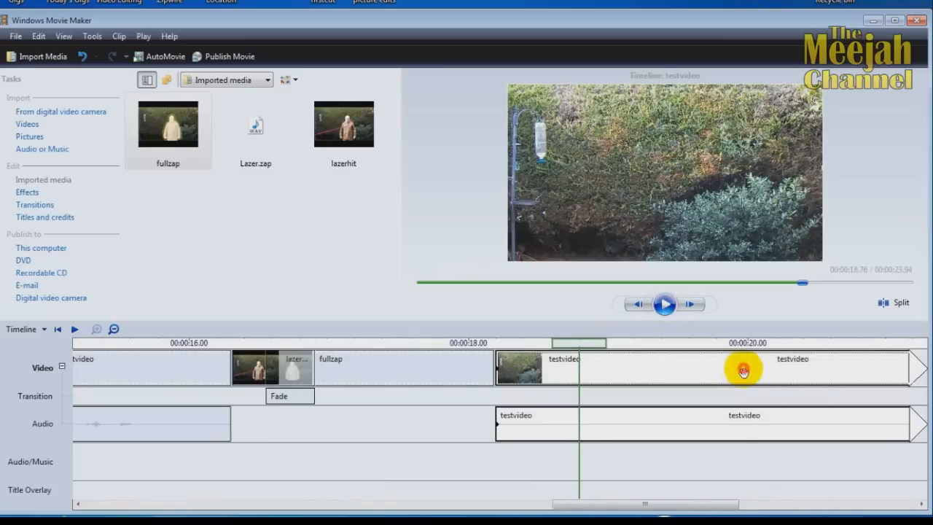
Overlap the final testvideo clip onto fullzap, starting at about 17.04 seconds, to create a fade, and preview it.
{"action": "left_click_drag", "start_coordinate": [743, 371], "coordinate": [600, 377]}
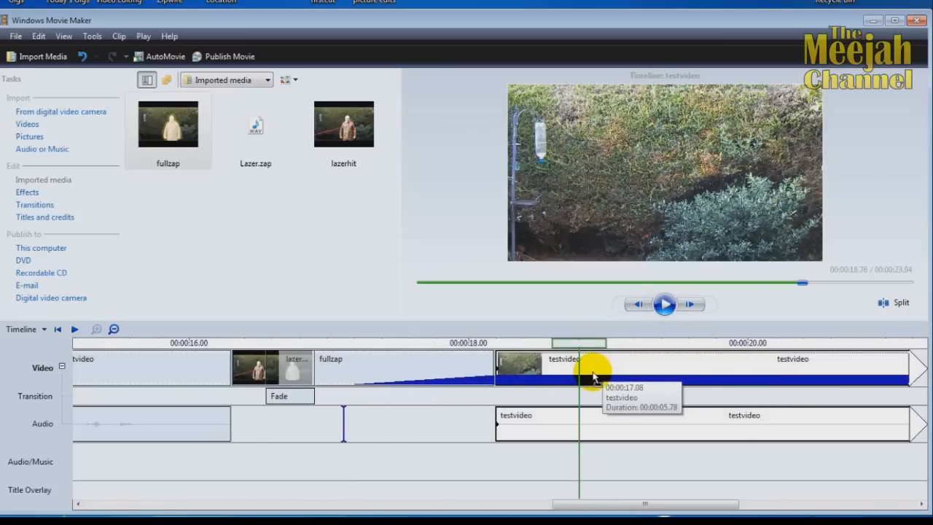
{"action": "left_click_drag", "start_coordinate": [590, 375], "coordinate": [589, 372]}
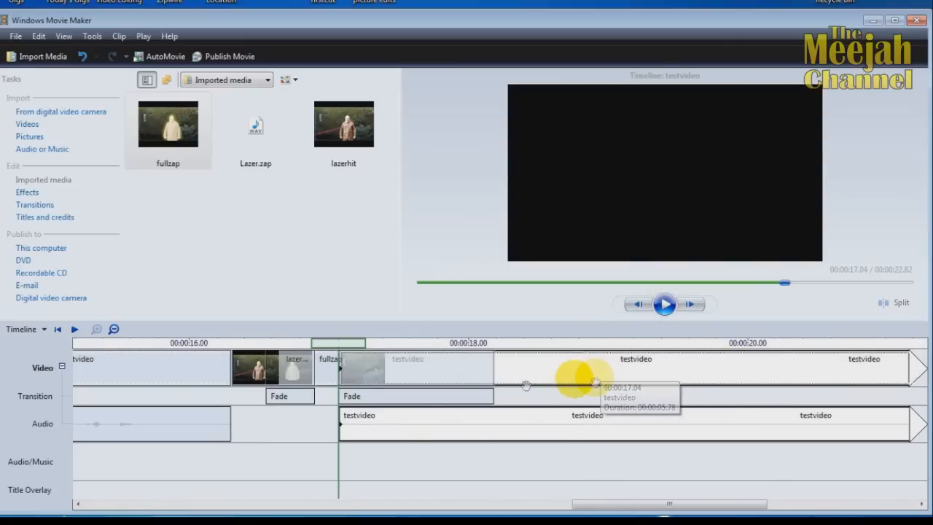
{"action": "left_click", "coordinate": [177, 343]}
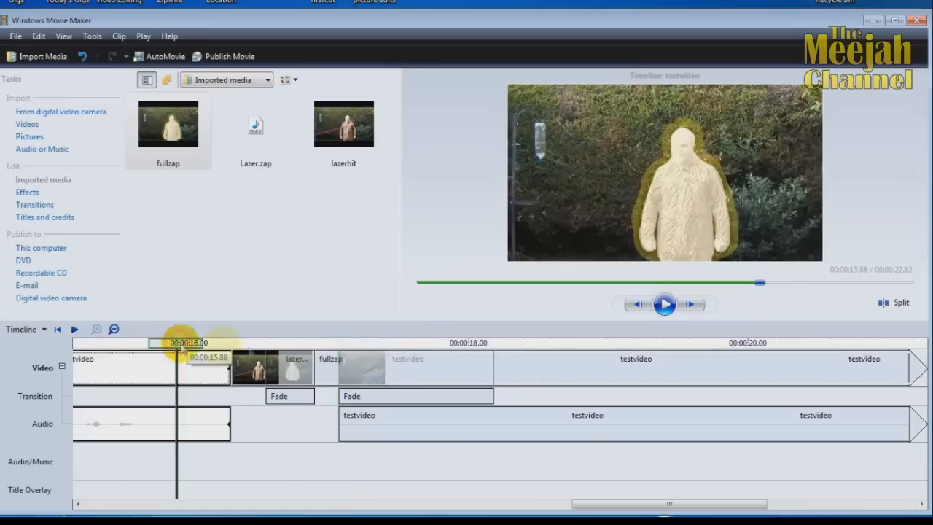
{"action": "left_click", "coordinate": [664, 305]}
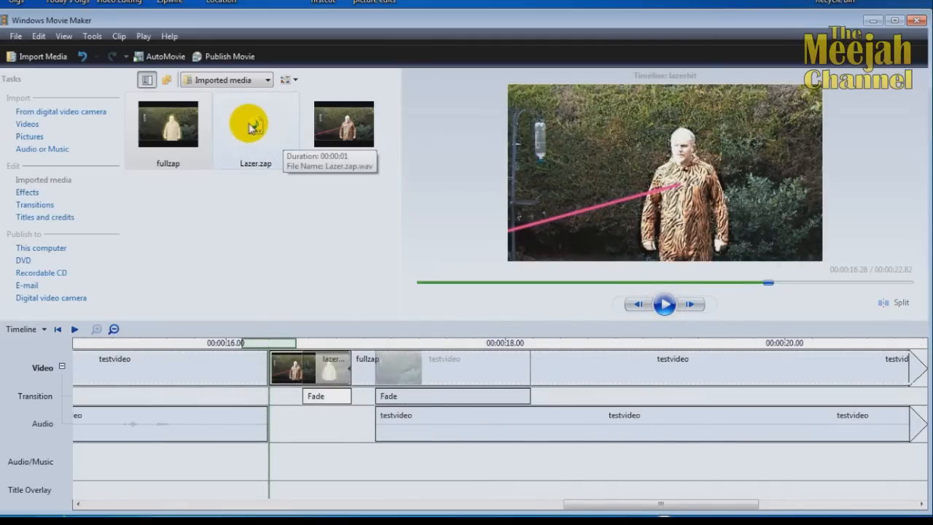
Add the Lazer.zap sound to the Audio/Music track at the start of lazerhit and cue the timeline to 15.20 seconds.
{"action": "left_click_drag", "start_coordinate": [251, 128], "coordinate": [405, 489]}
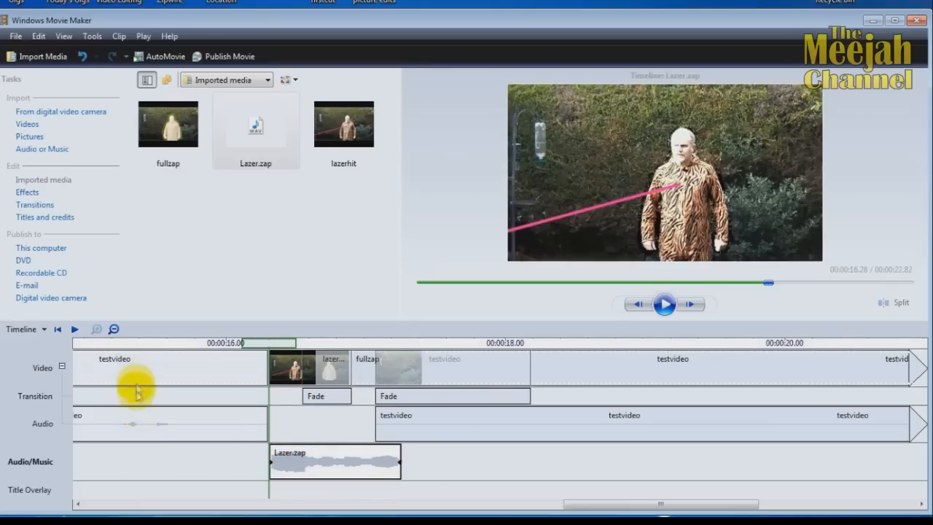
{"action": "left_click", "coordinate": [119, 348]}
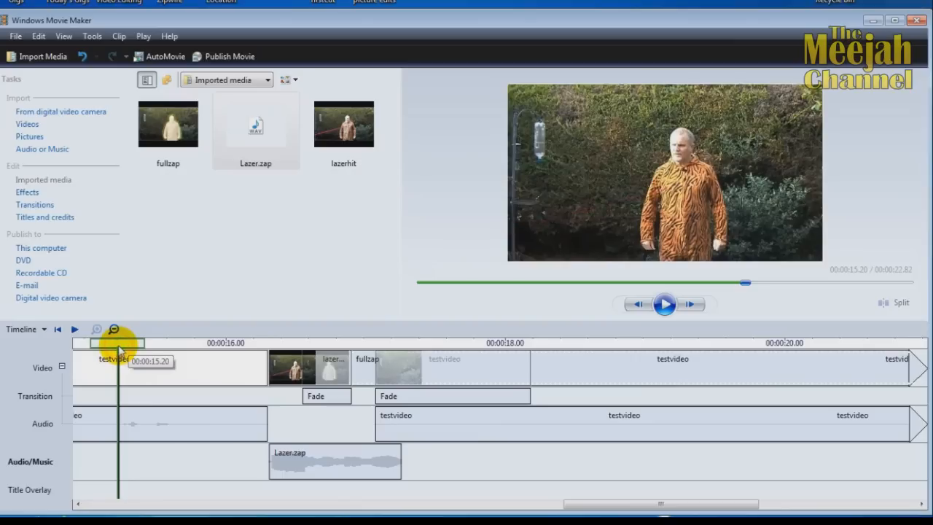